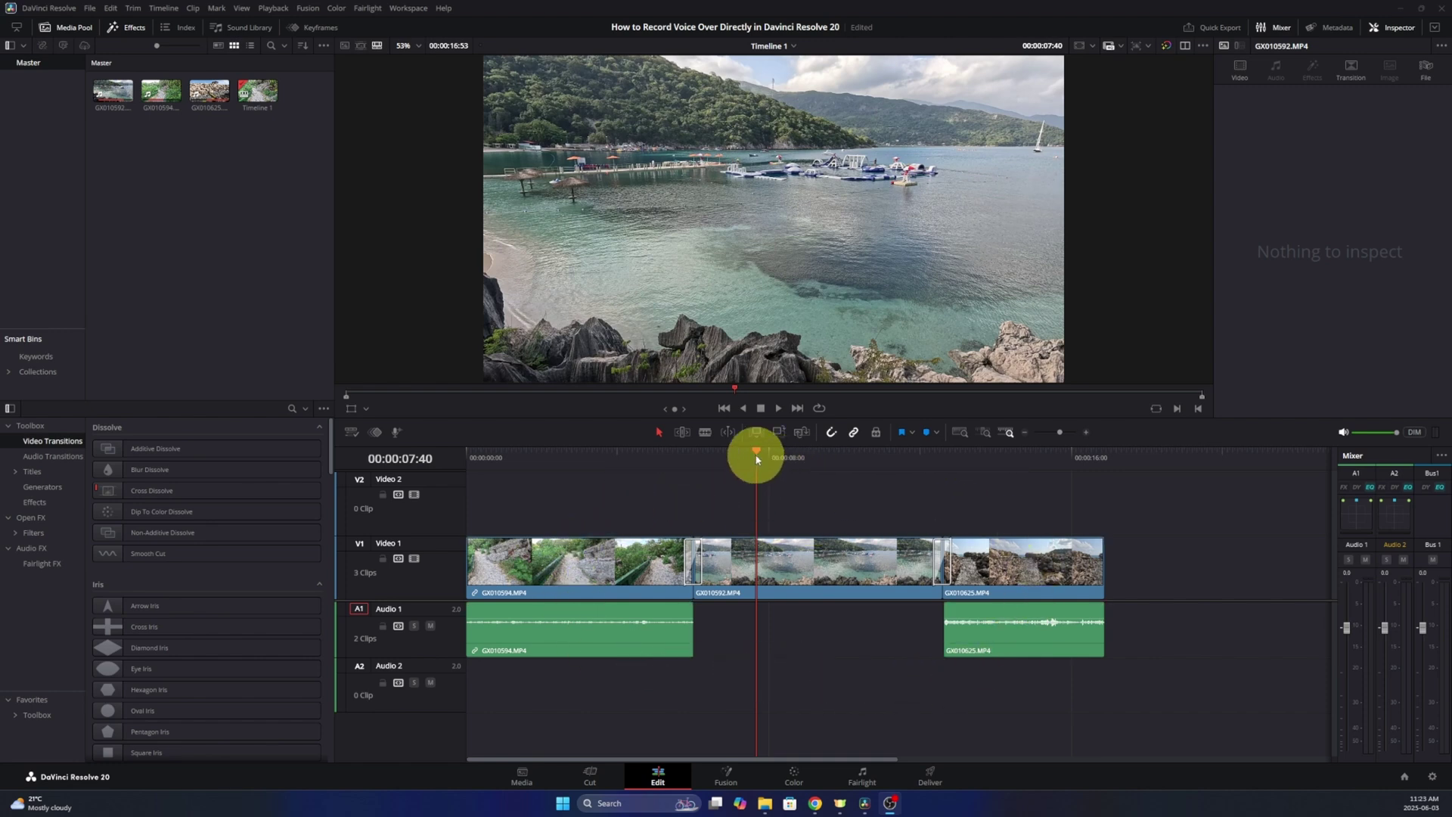
Step: Play the edit, park the playhead at 00:00:08:43, and open Record Voiceover
{"action": "left_click", "coordinate": [589, 457]}
{"action": "key", "text": "space"}
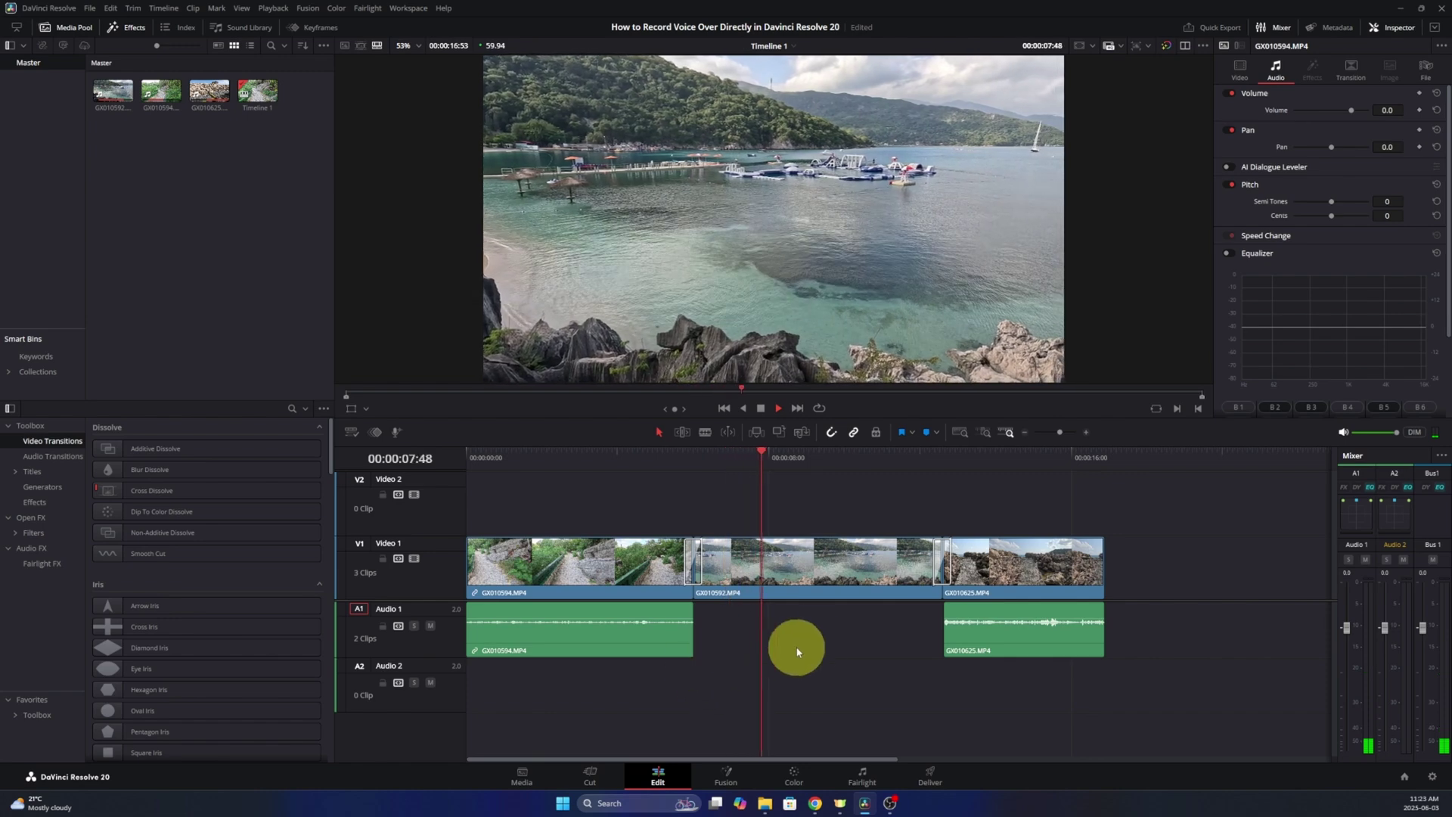
{"action": "left_click", "coordinate": [839, 499]}
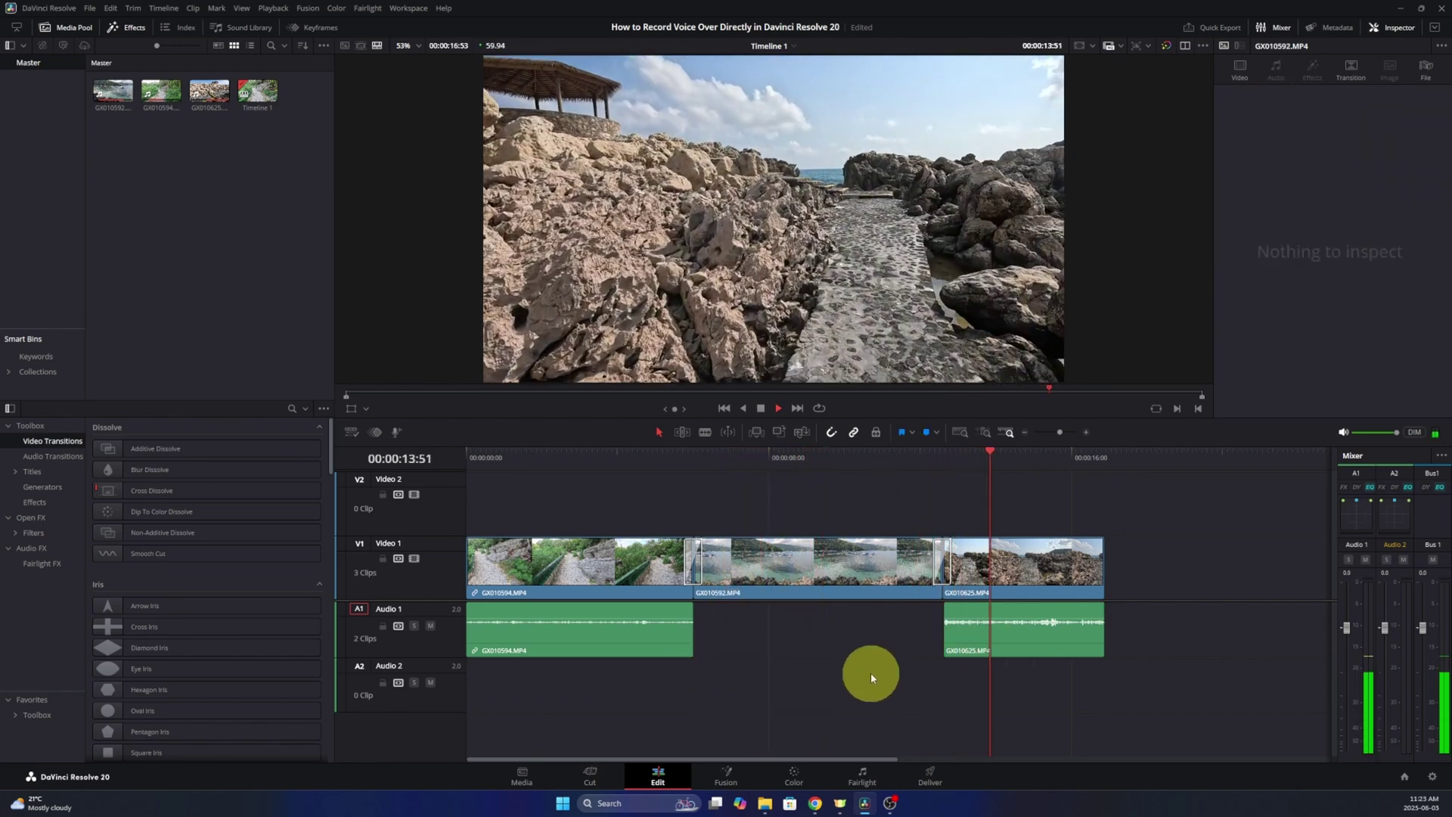
{"action": "left_click", "coordinate": [794, 458]}
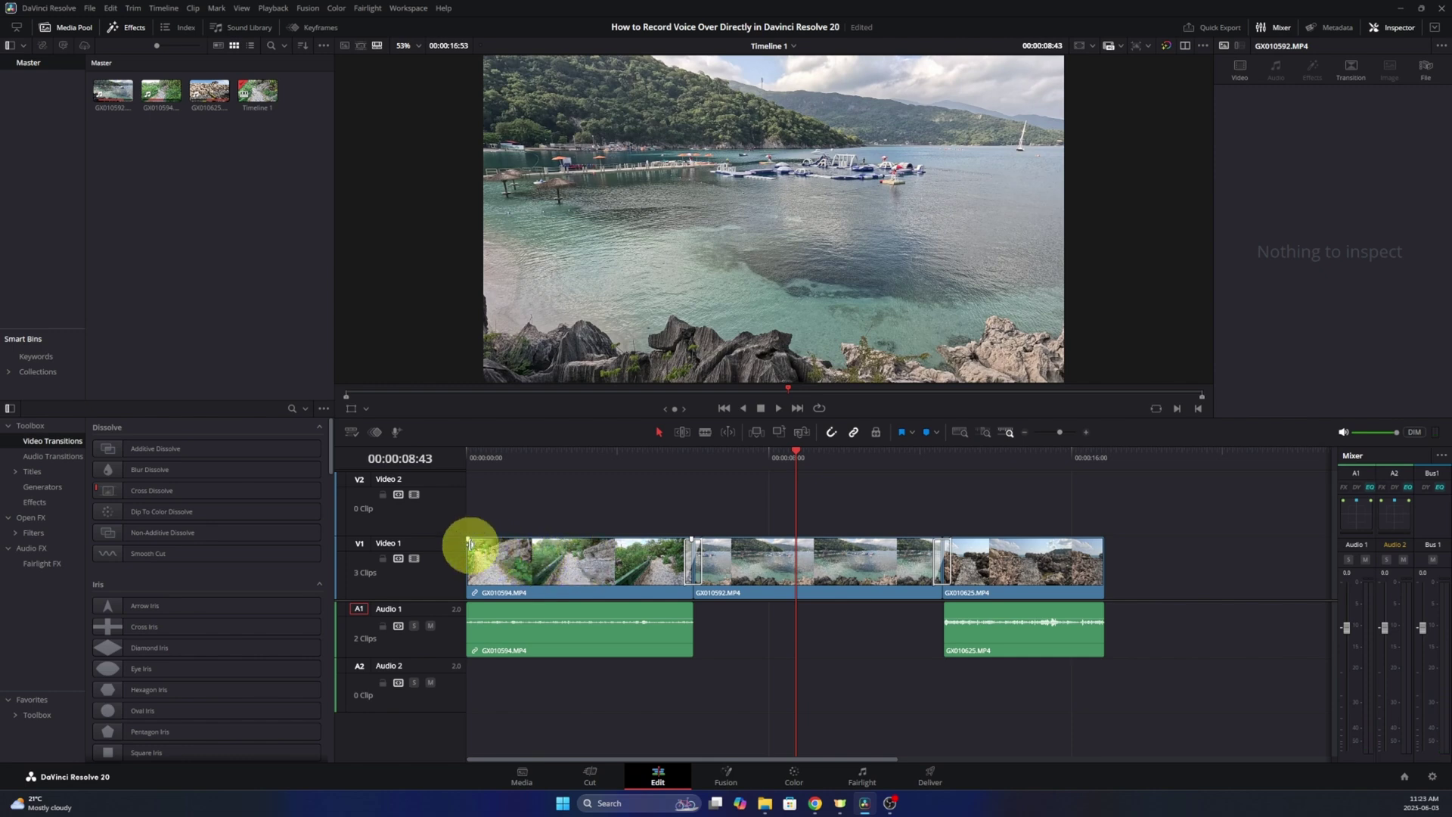
{"action": "left_click", "coordinate": [398, 434]}
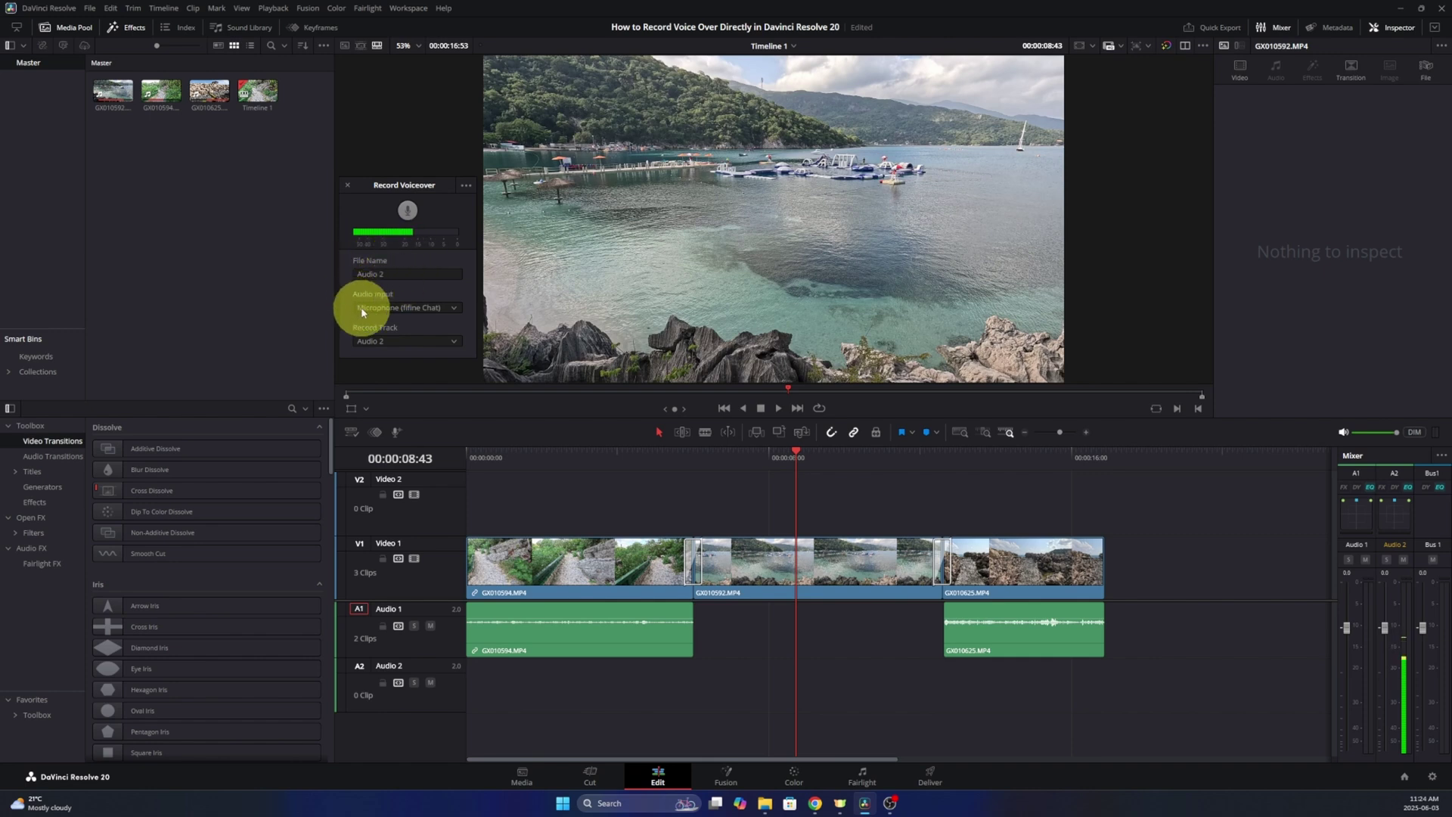
Step: Set voiceover input to Microphone (fifine Chat) and the record track to Audio 2
{"action": "left_click", "coordinate": [443, 309]}
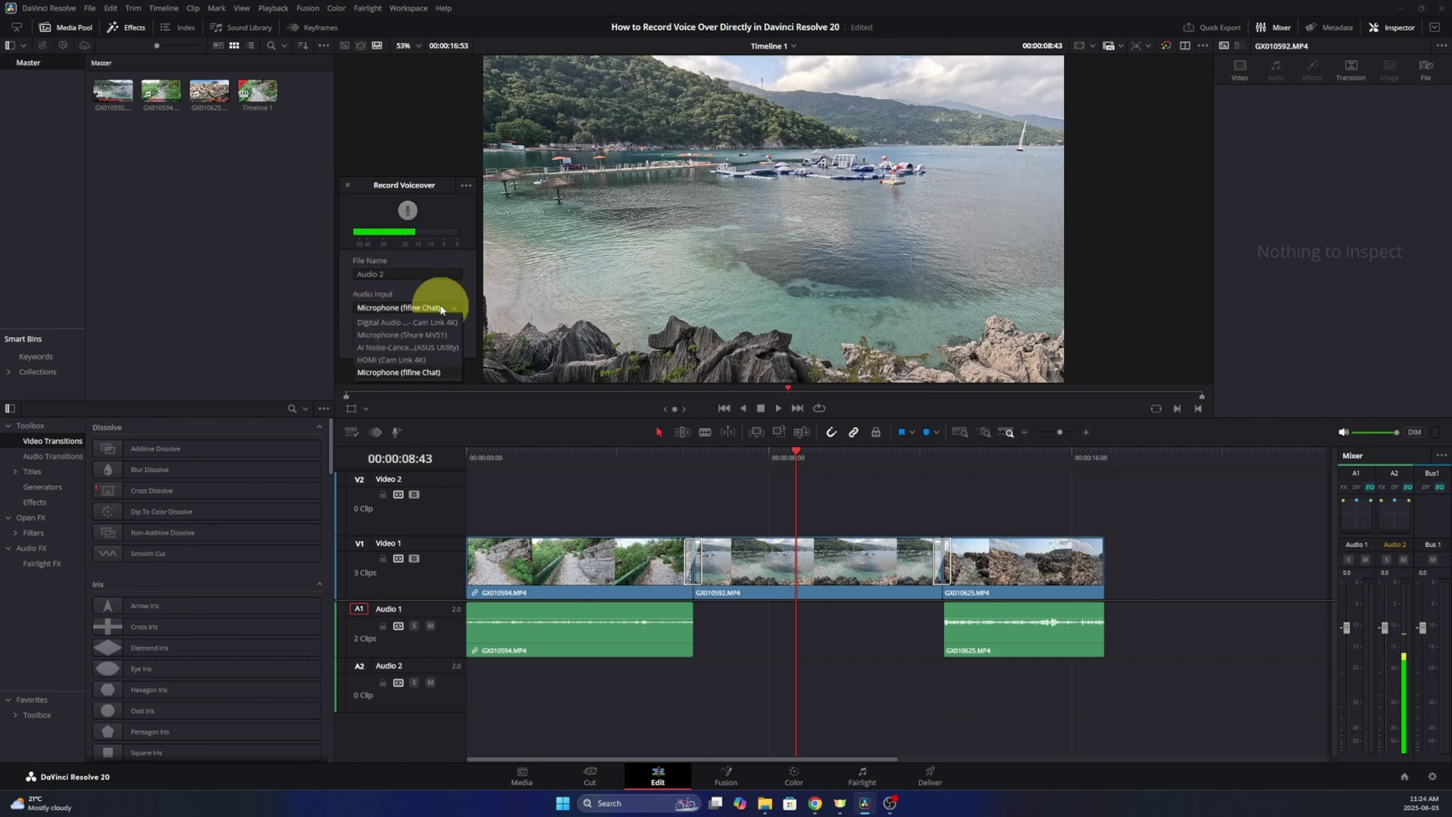
{"action": "left_click", "coordinate": [434, 373]}
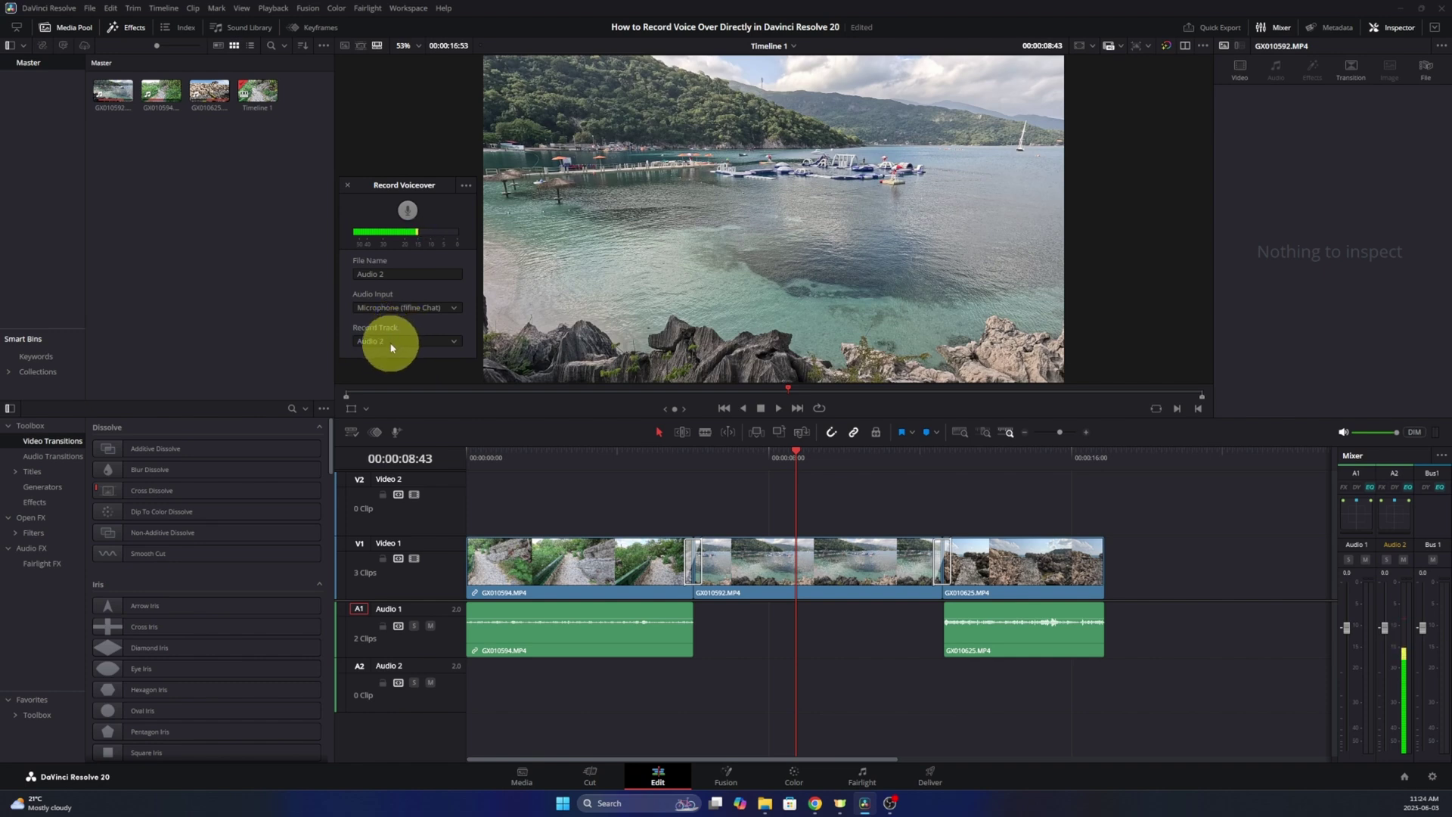
{"action": "left_click", "coordinate": [392, 347]}
{"action": "left_click", "coordinate": [390, 350]}
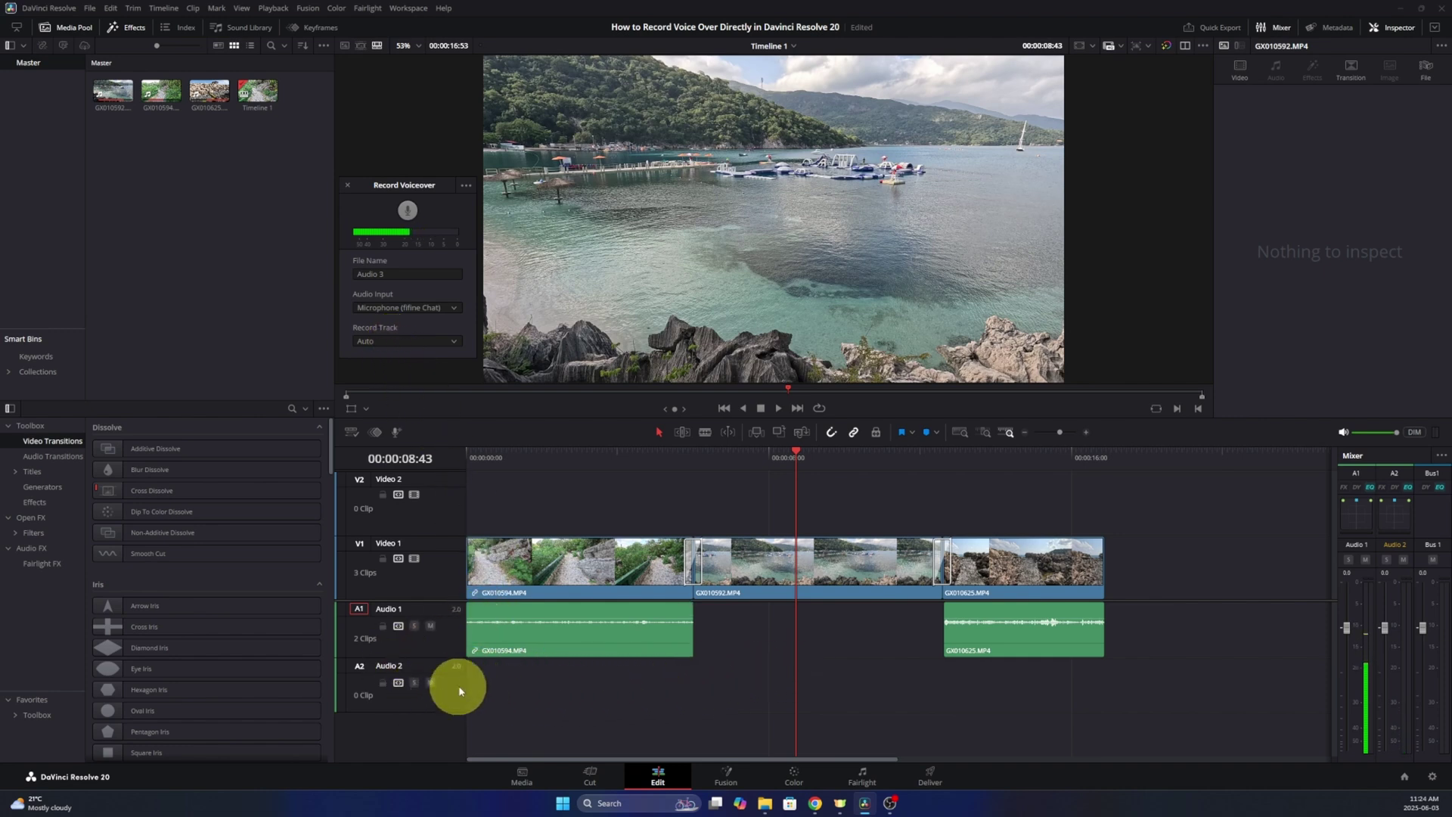
{"action": "left_click", "coordinate": [441, 344]}
{"action": "left_click", "coordinate": [417, 374]}
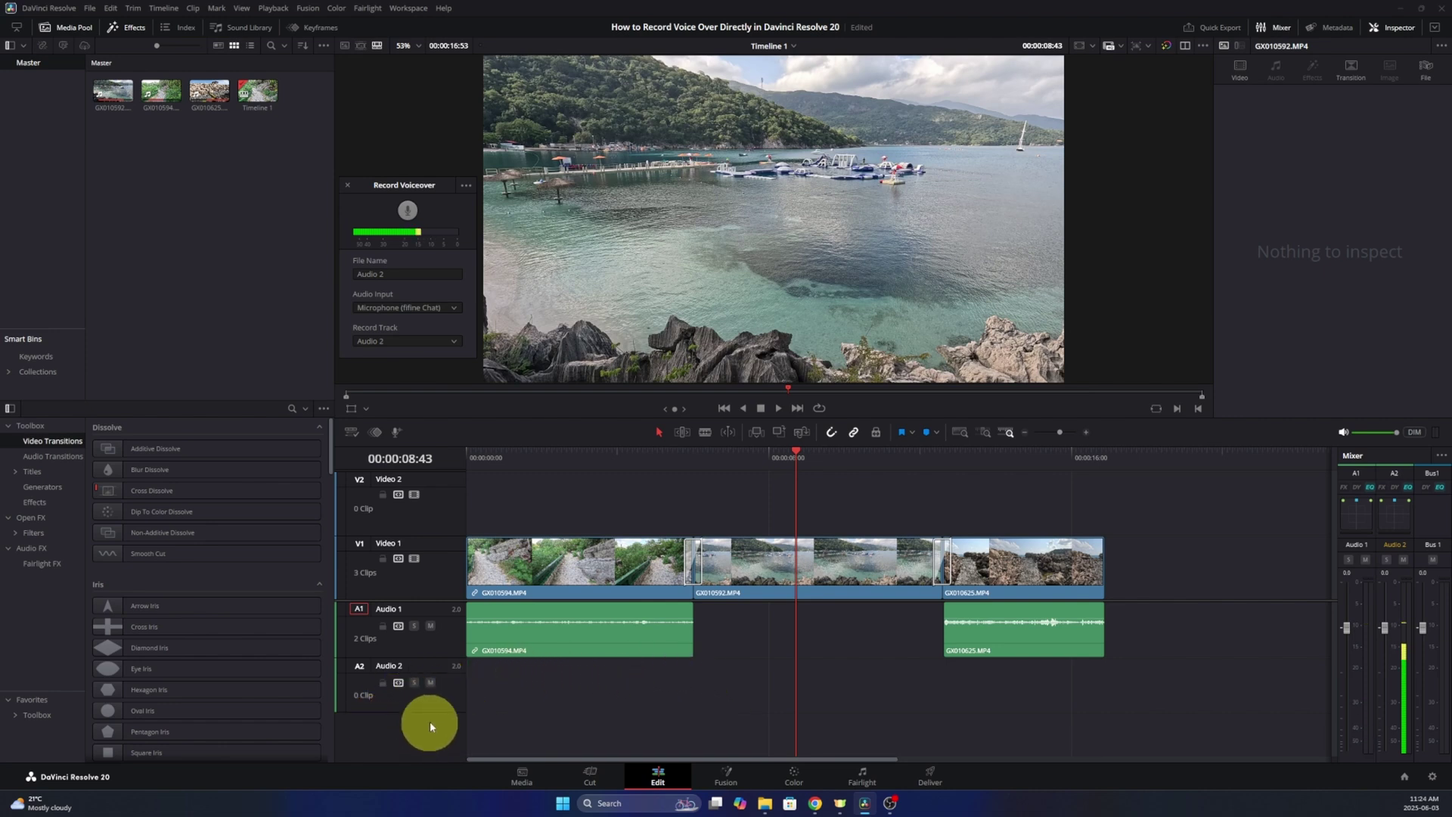
{"action": "right_click", "coordinate": [427, 669]}
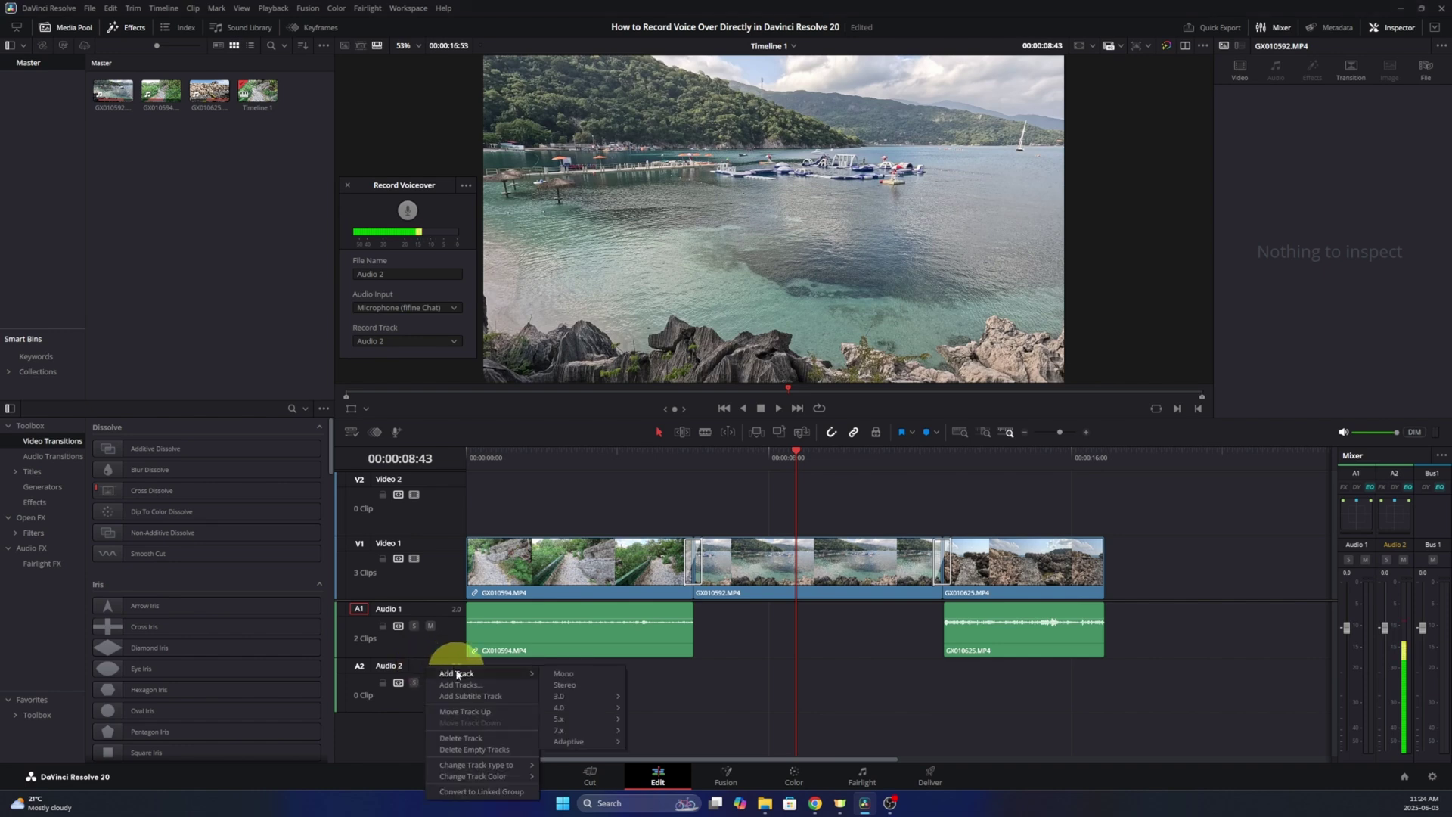
{"action": "mouse_move", "coordinate": [458, 673]}
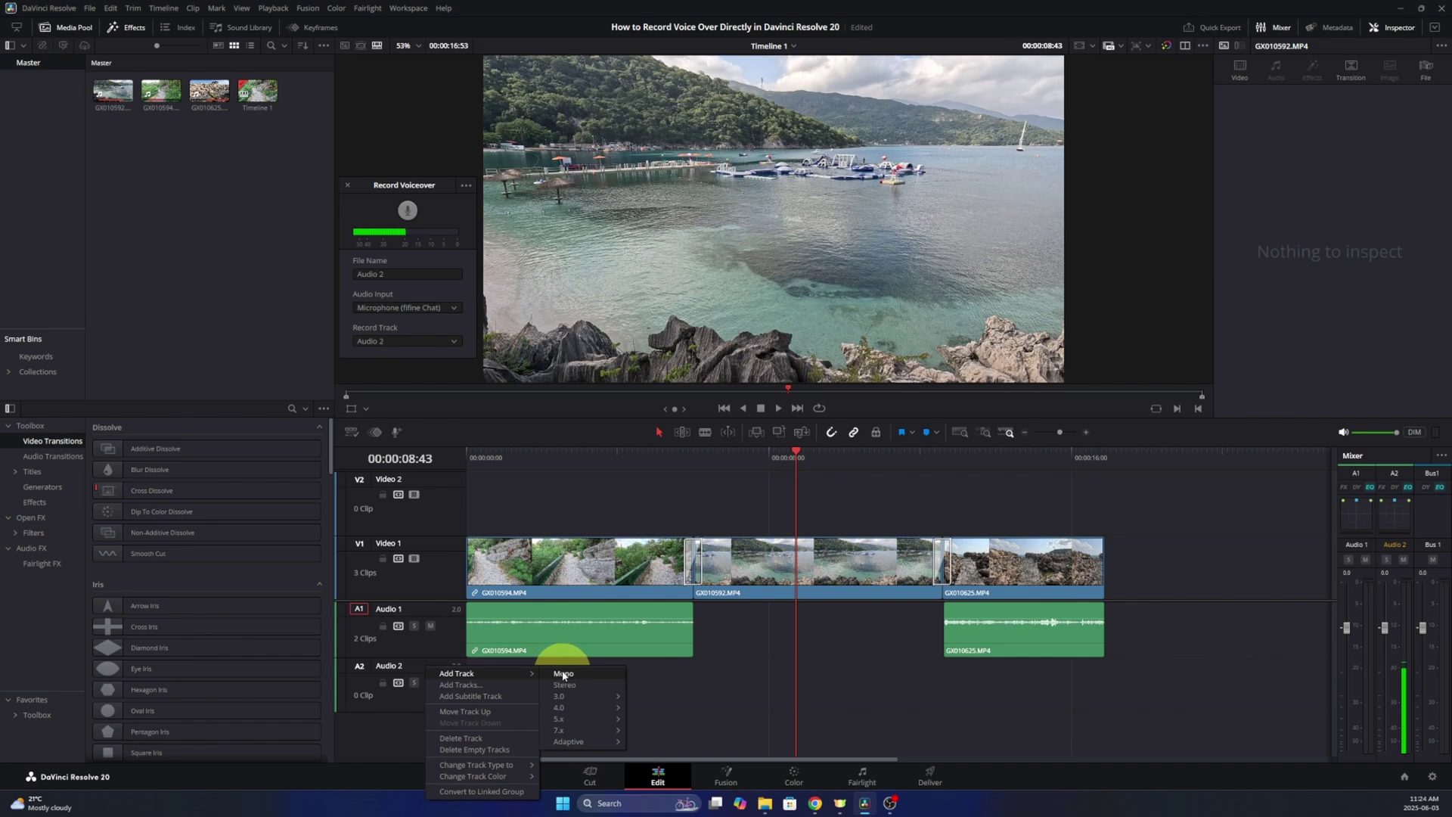
Step: Add a mono Audio 3 track, keeping Audio 2 as the voiceover record track
{"action": "left_click", "coordinate": [563, 675]}
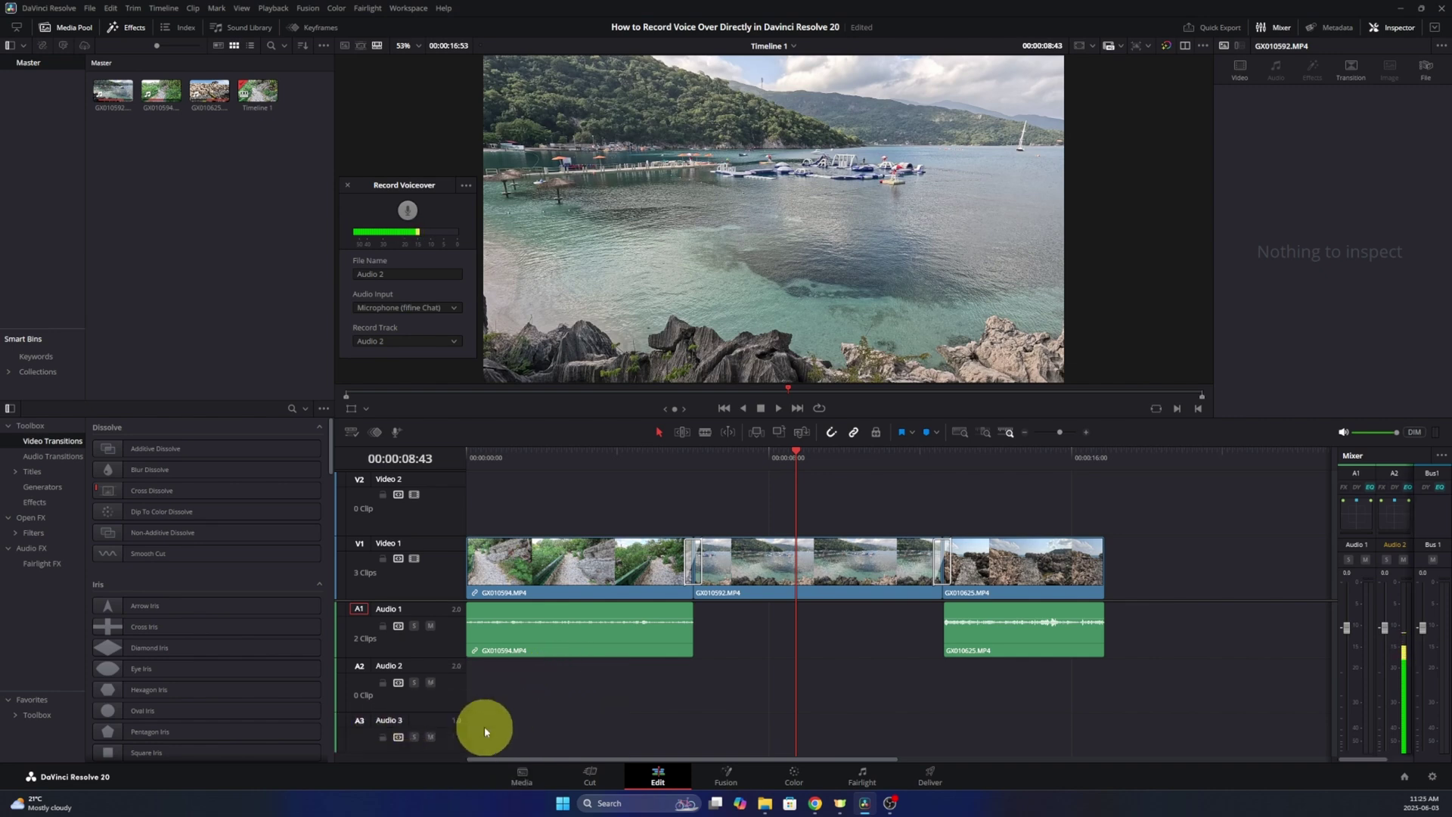
{"action": "left_click", "coordinate": [426, 342]}
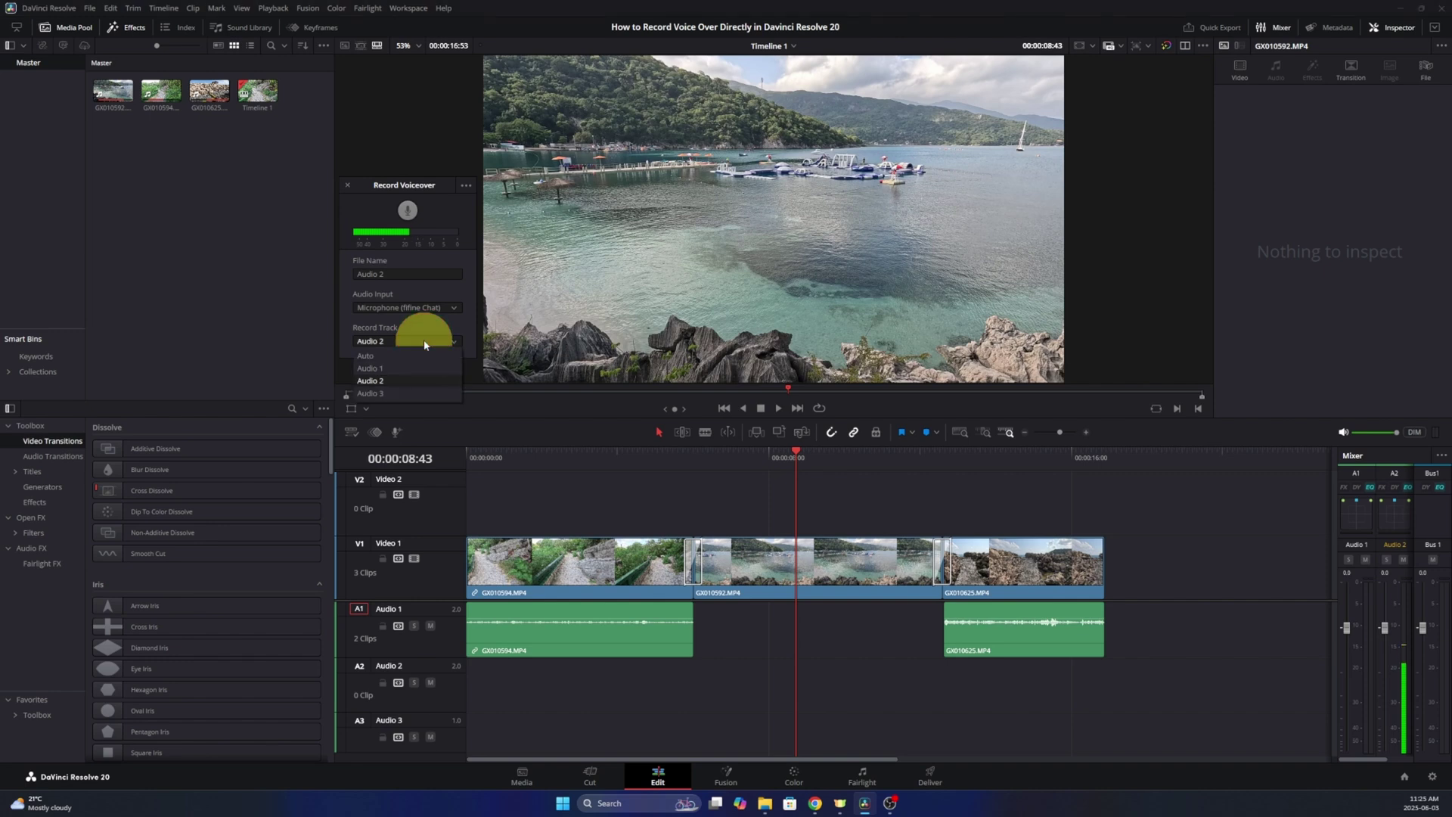
{"action": "left_click", "coordinate": [400, 392]}
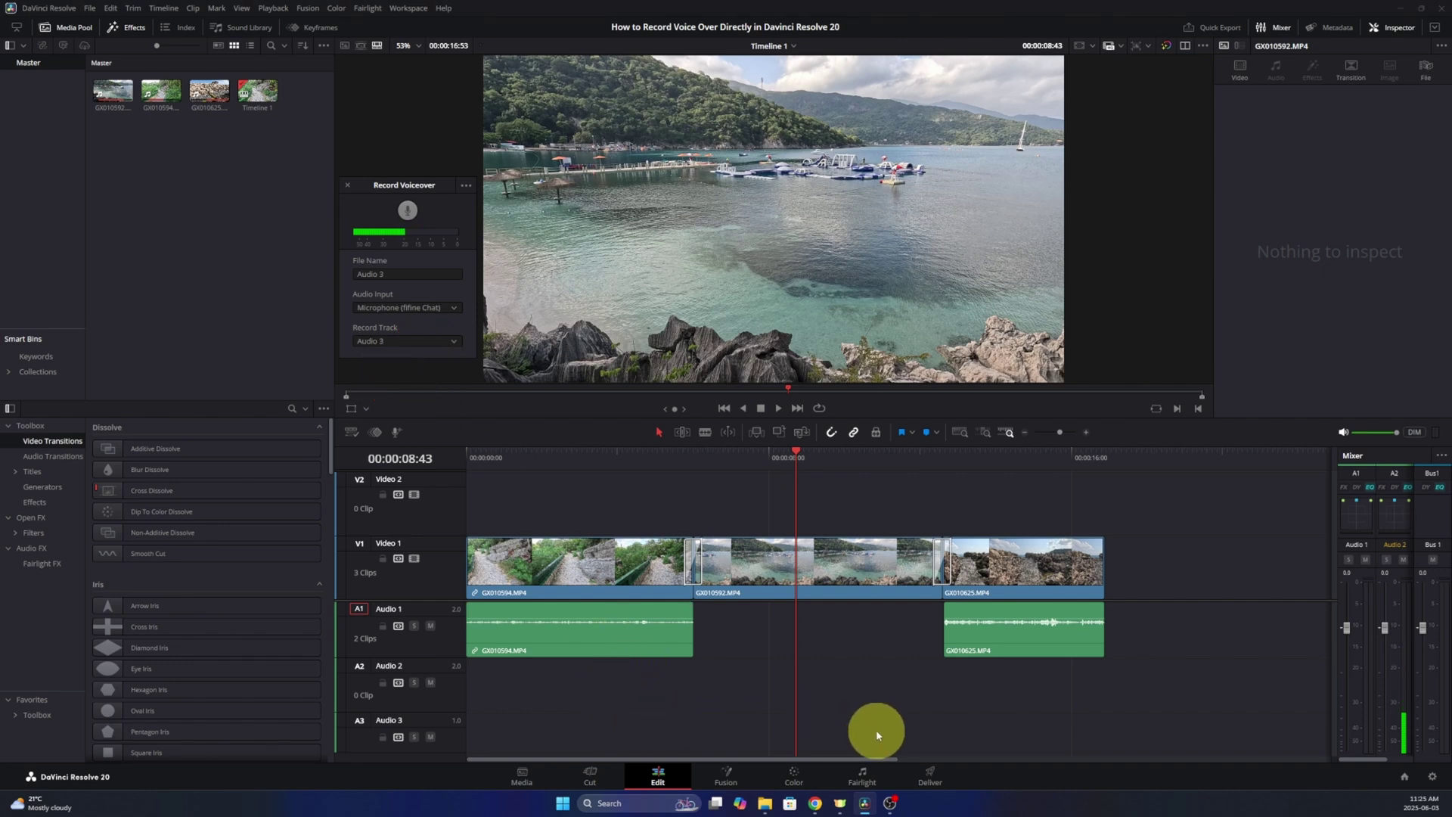
{"action": "left_click", "coordinate": [423, 339]}
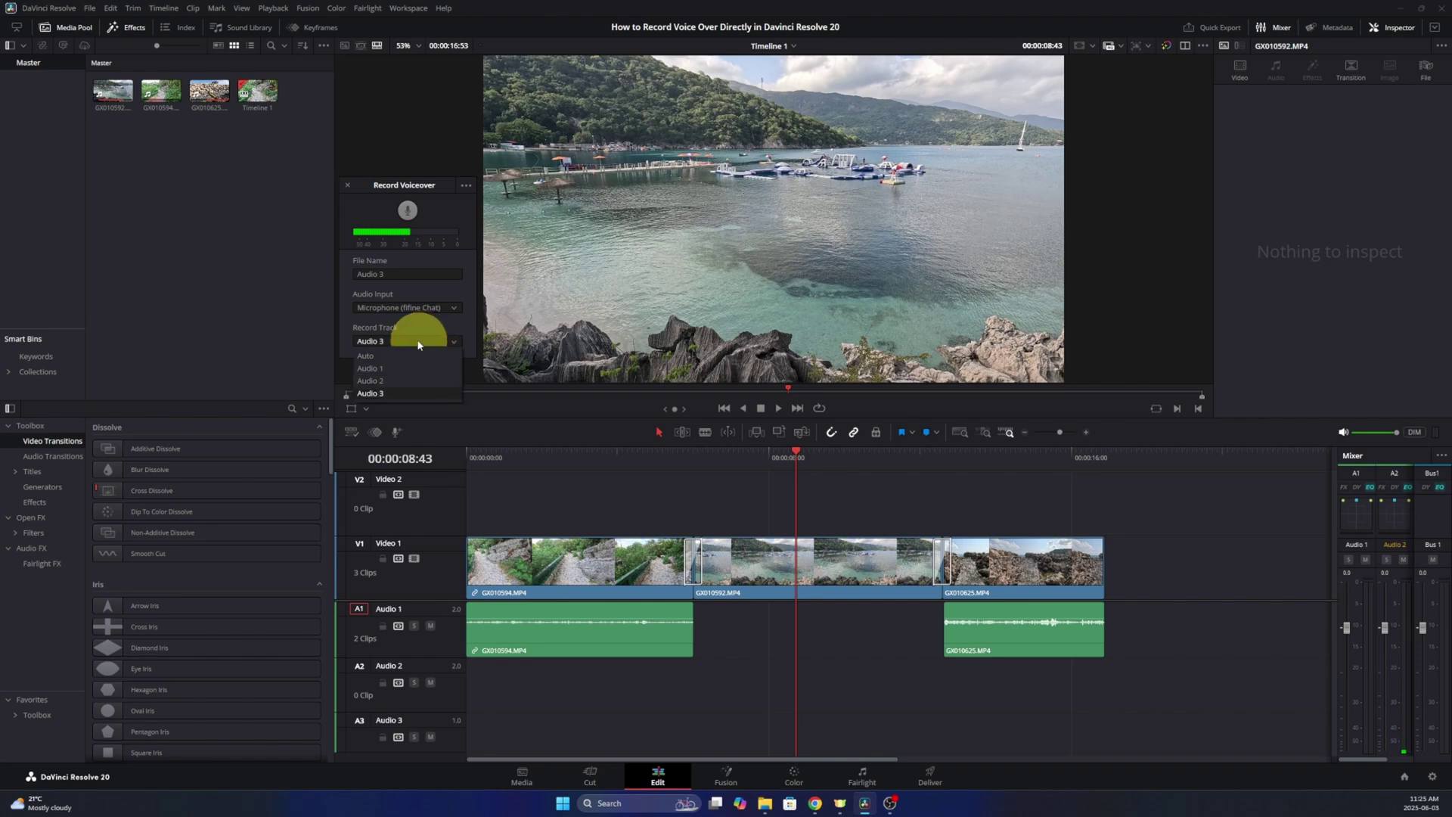
{"action": "left_click", "coordinate": [399, 378]}
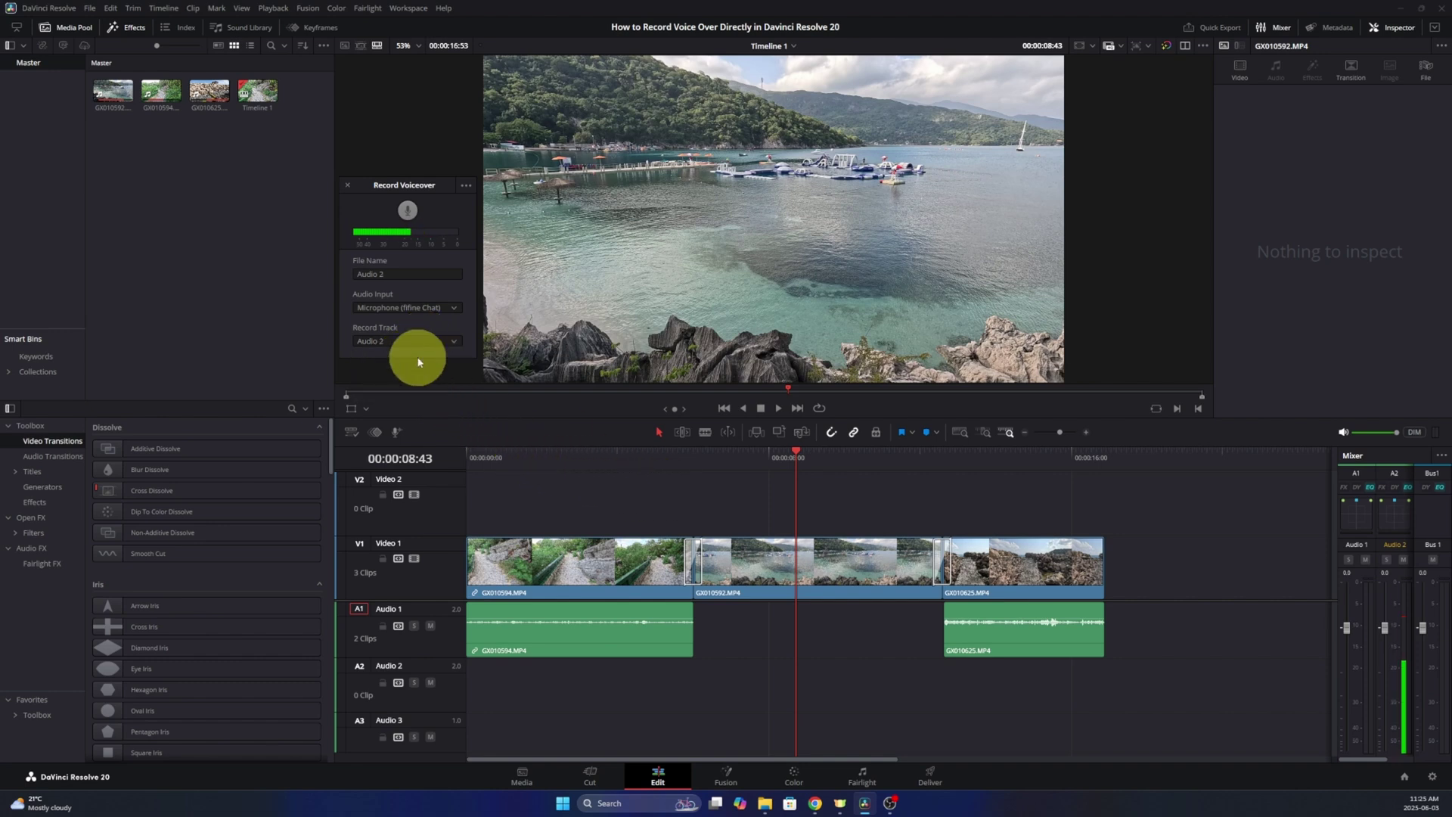
Step: Turn off Input Monitoring in the voiceover recorder options
{"action": "left_click", "coordinate": [466, 186]}
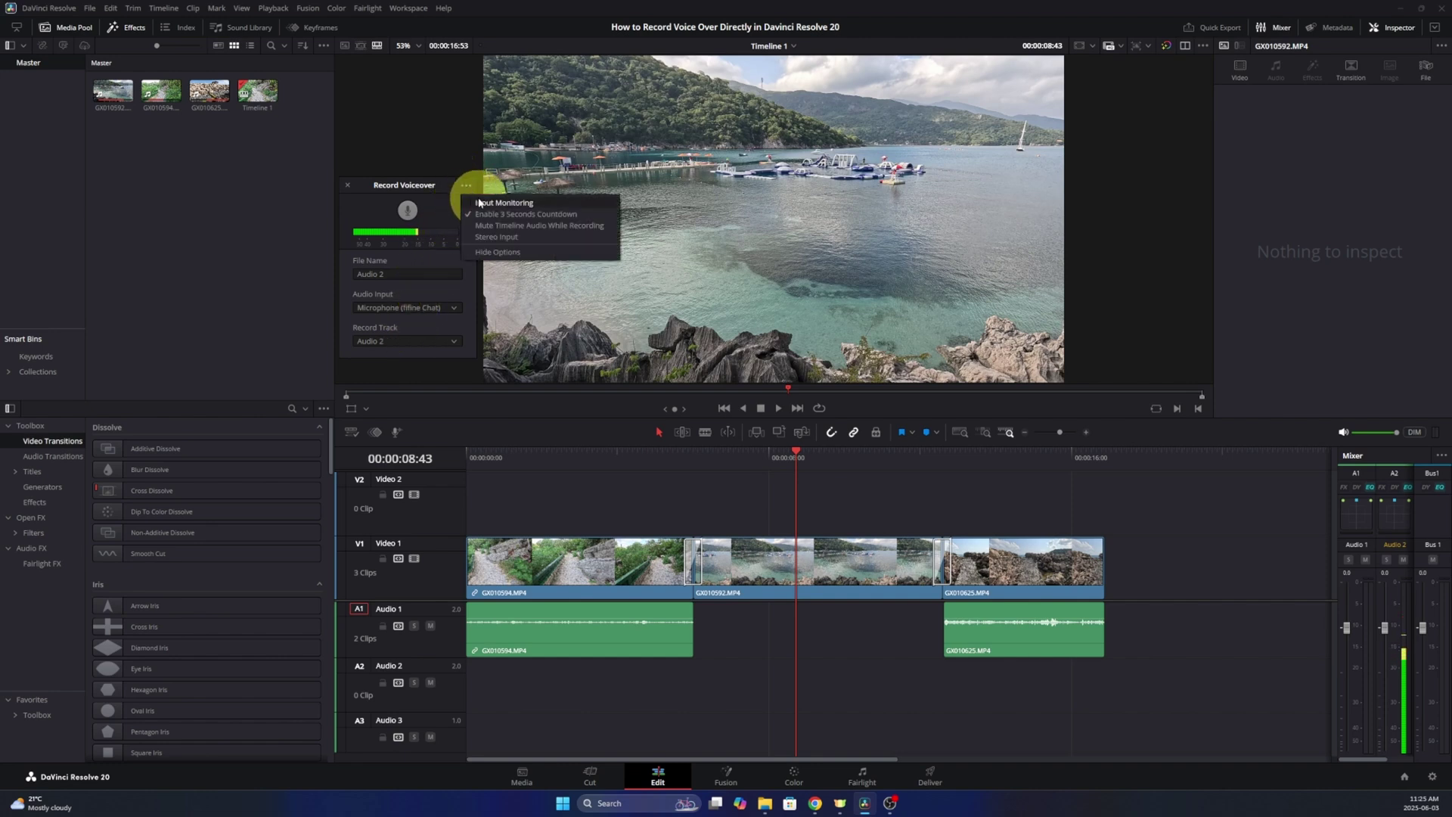
{"action": "left_click", "coordinate": [476, 202]}
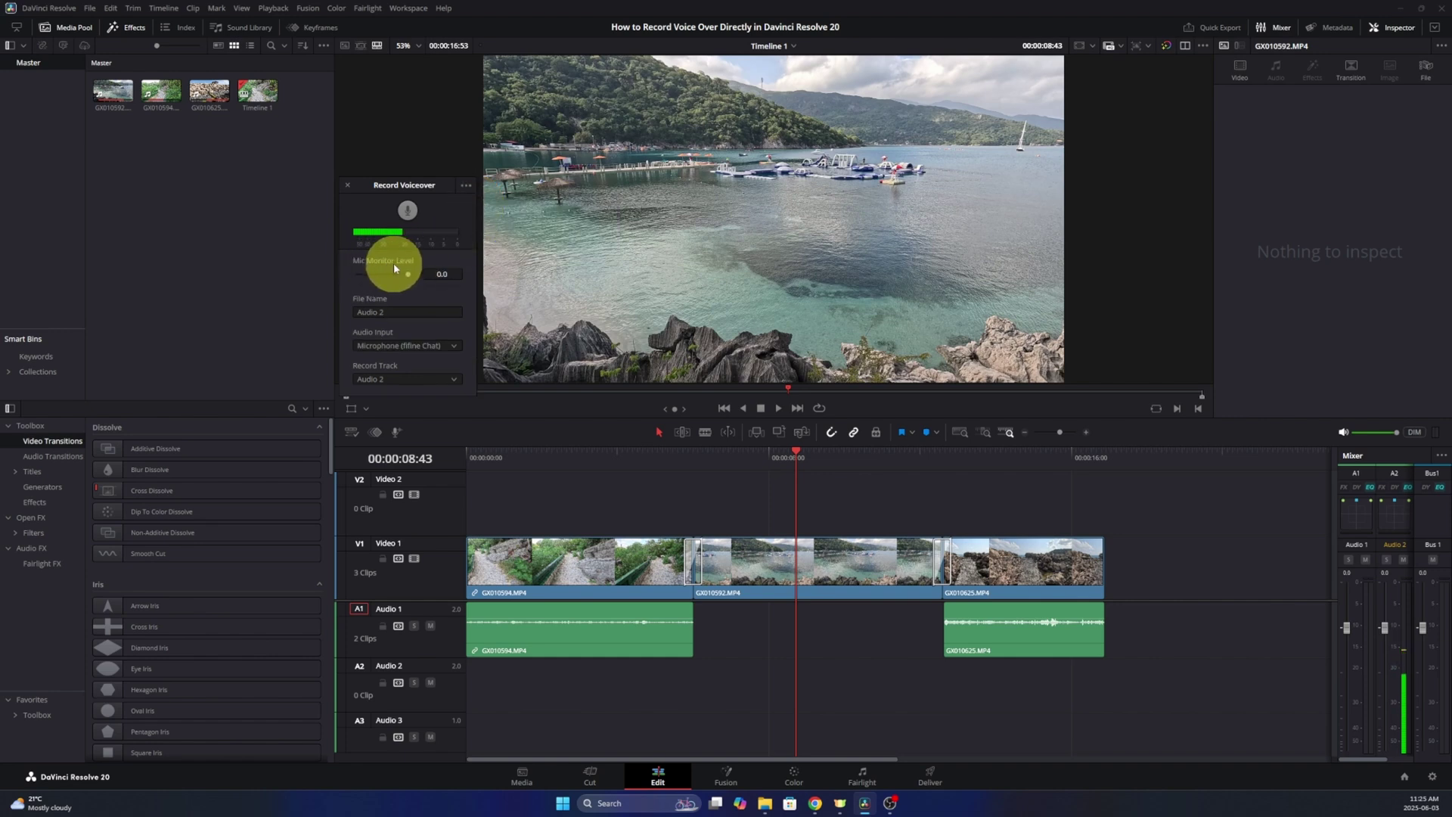
{"action": "left_click", "coordinate": [465, 185]}
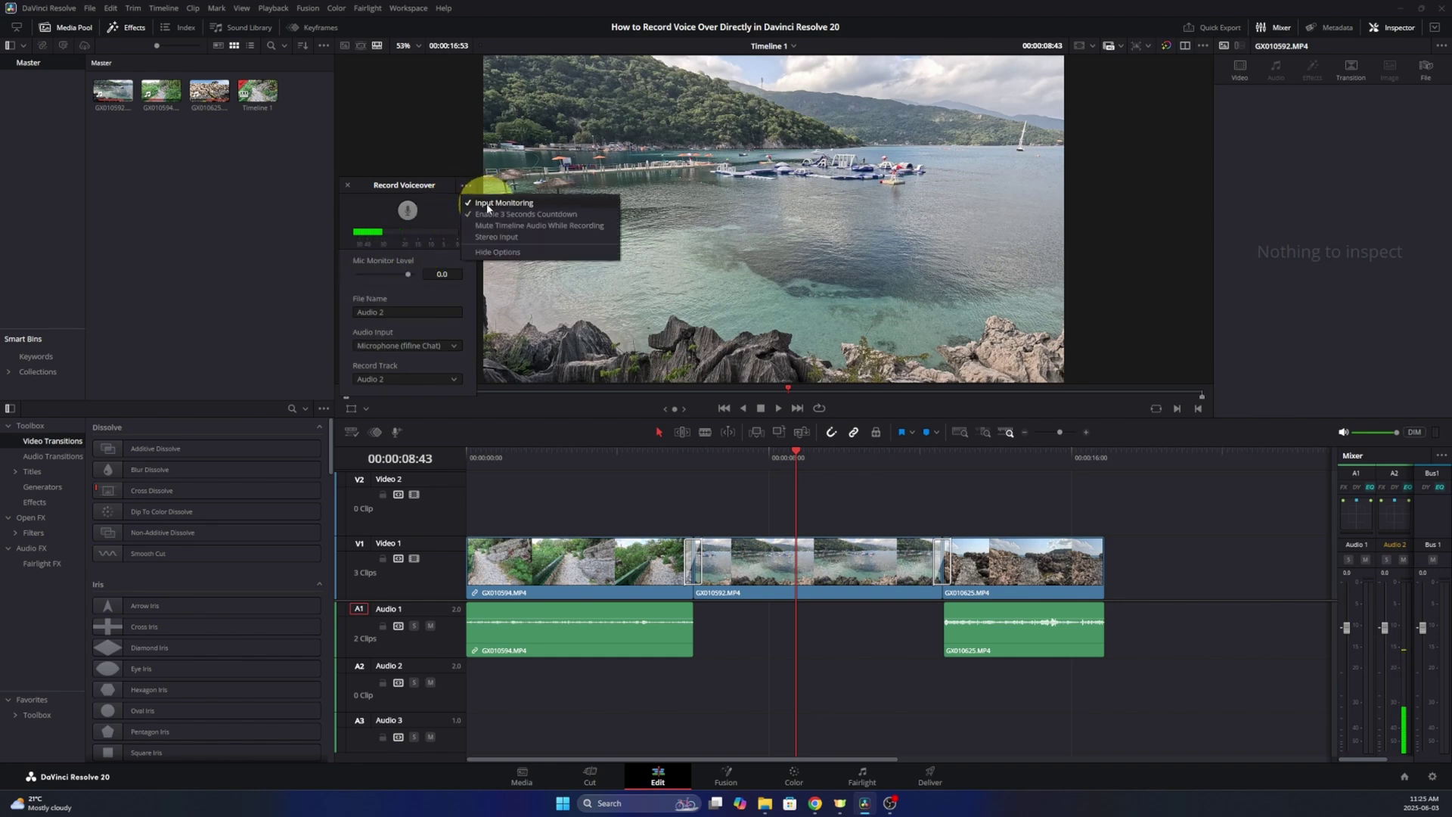
{"action": "left_click", "coordinate": [487, 203]}
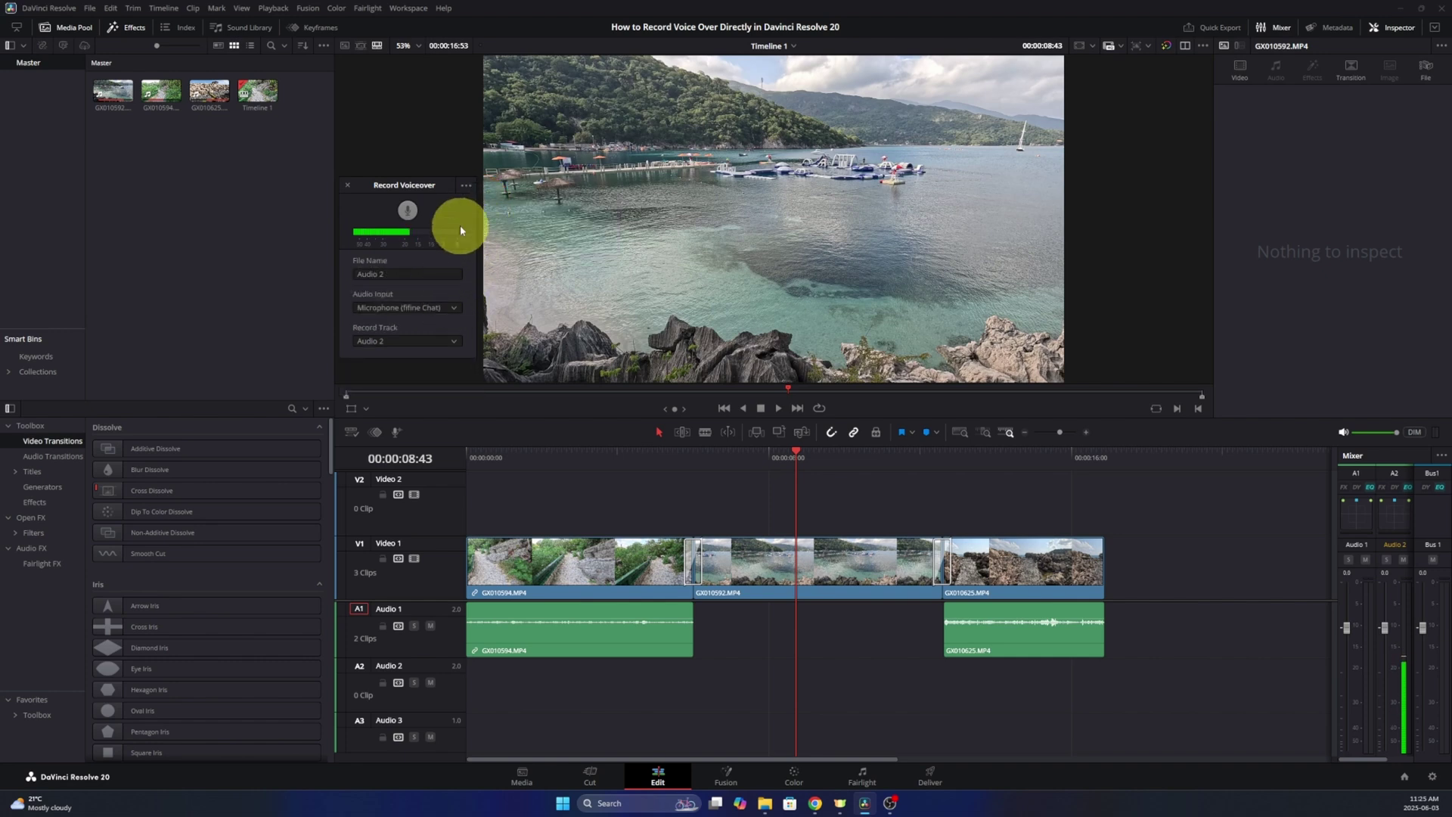
Step: Enable Mute Timeline Audio While Recording and park the playhead at 00:00:04:23
{"action": "left_click", "coordinate": [465, 185]}
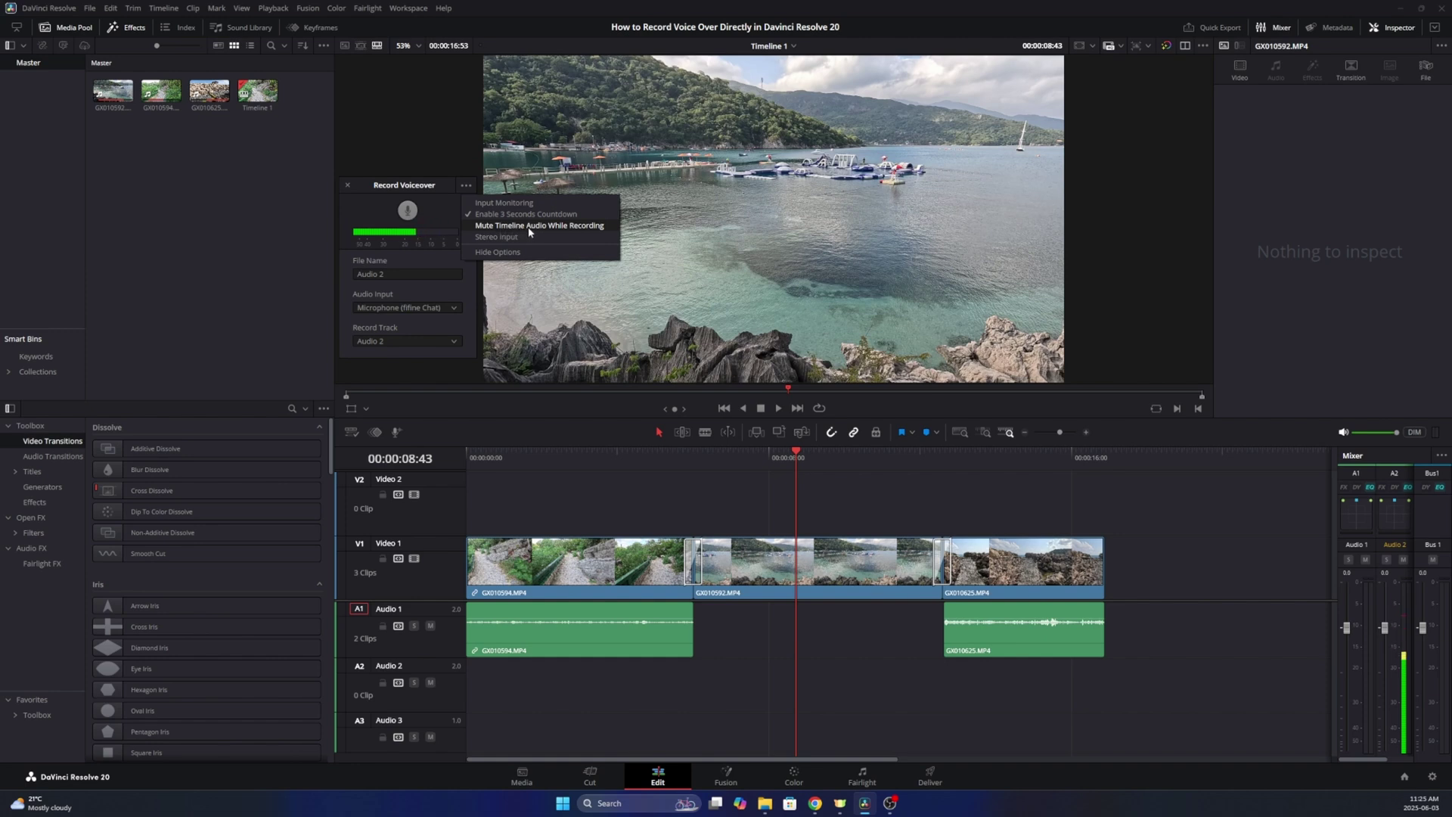
{"action": "left_click", "coordinate": [529, 227]}
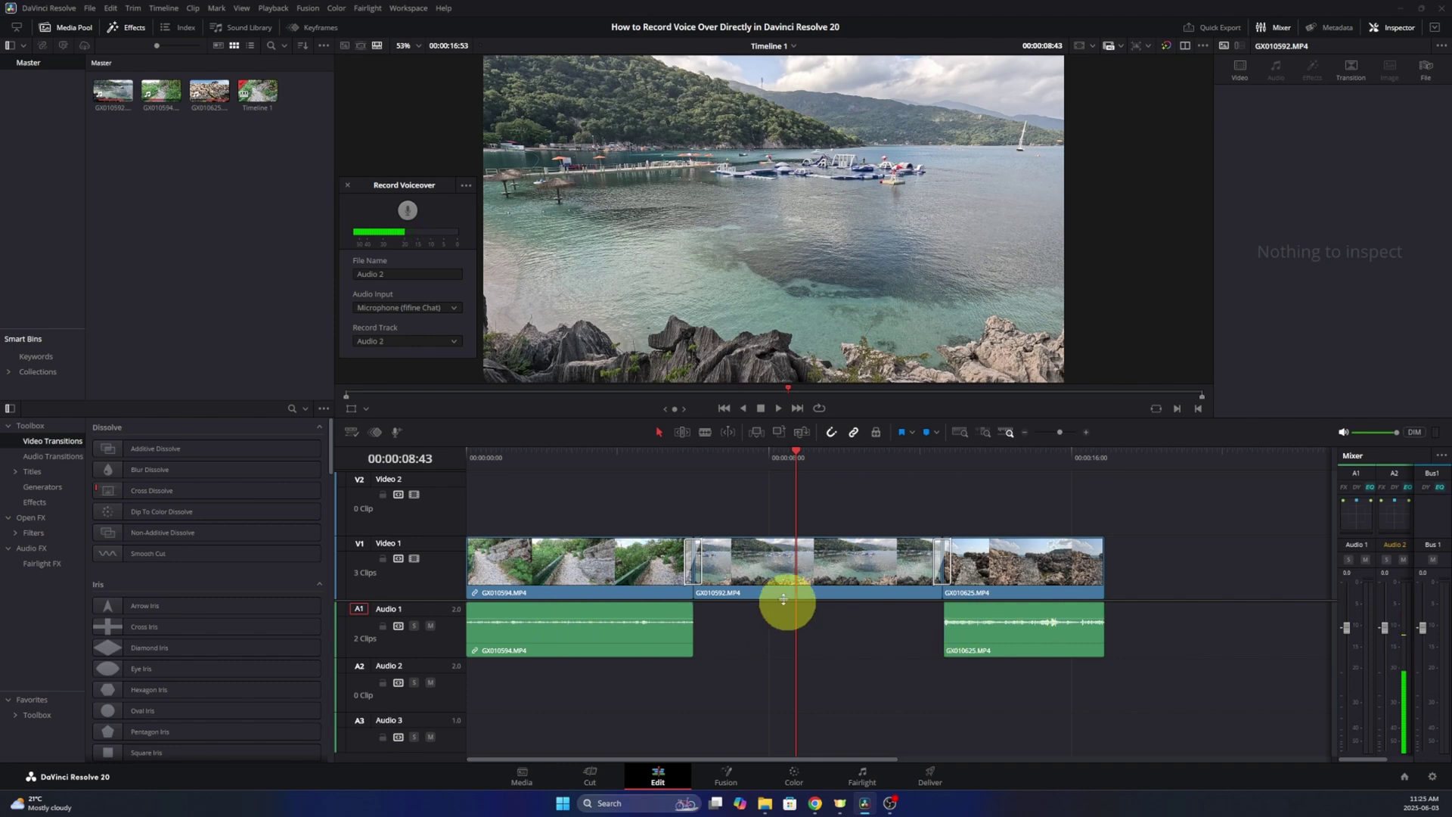
{"action": "left_click", "coordinate": [467, 184]}
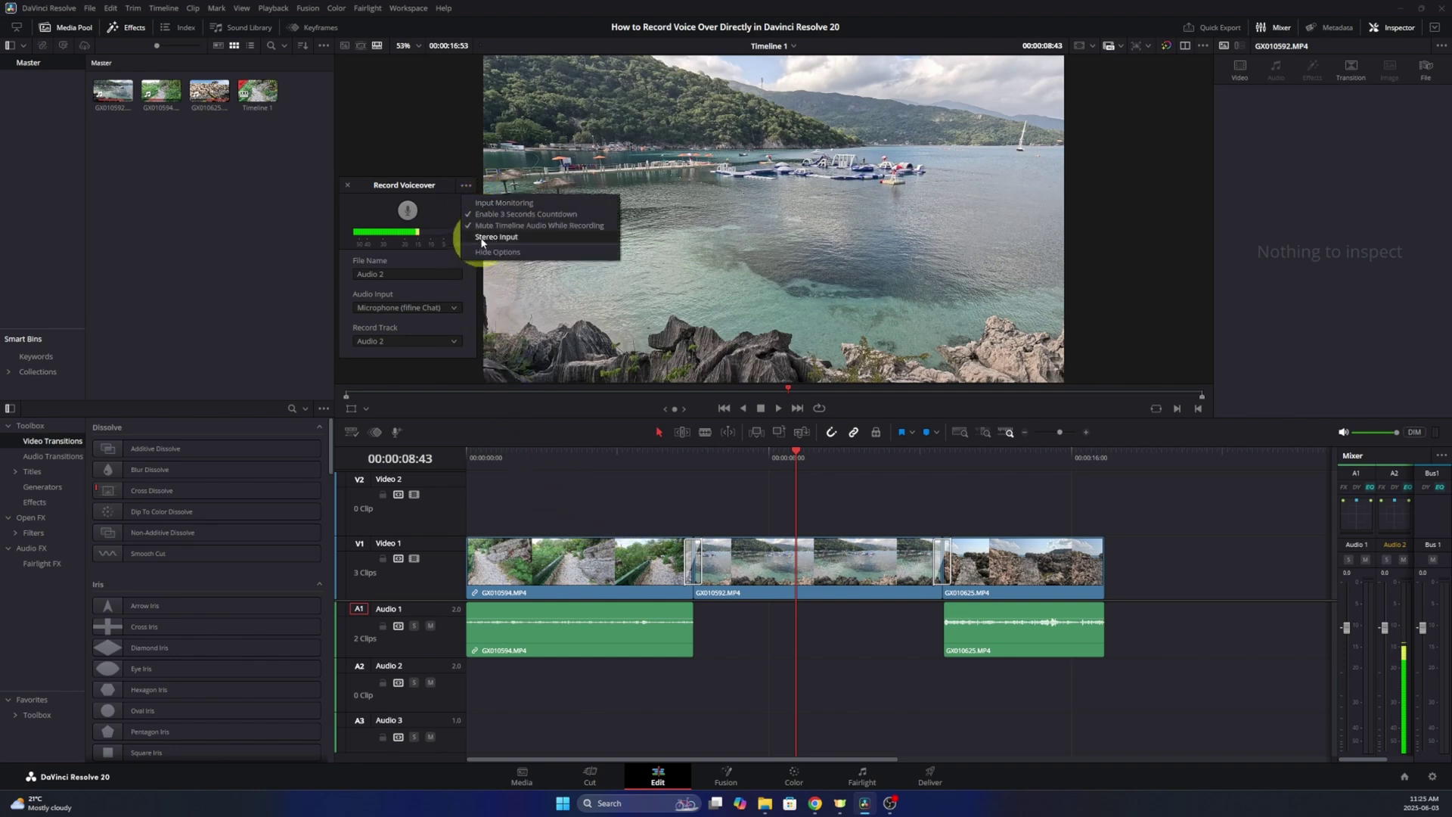
{"action": "left_click", "coordinate": [632, 462]}
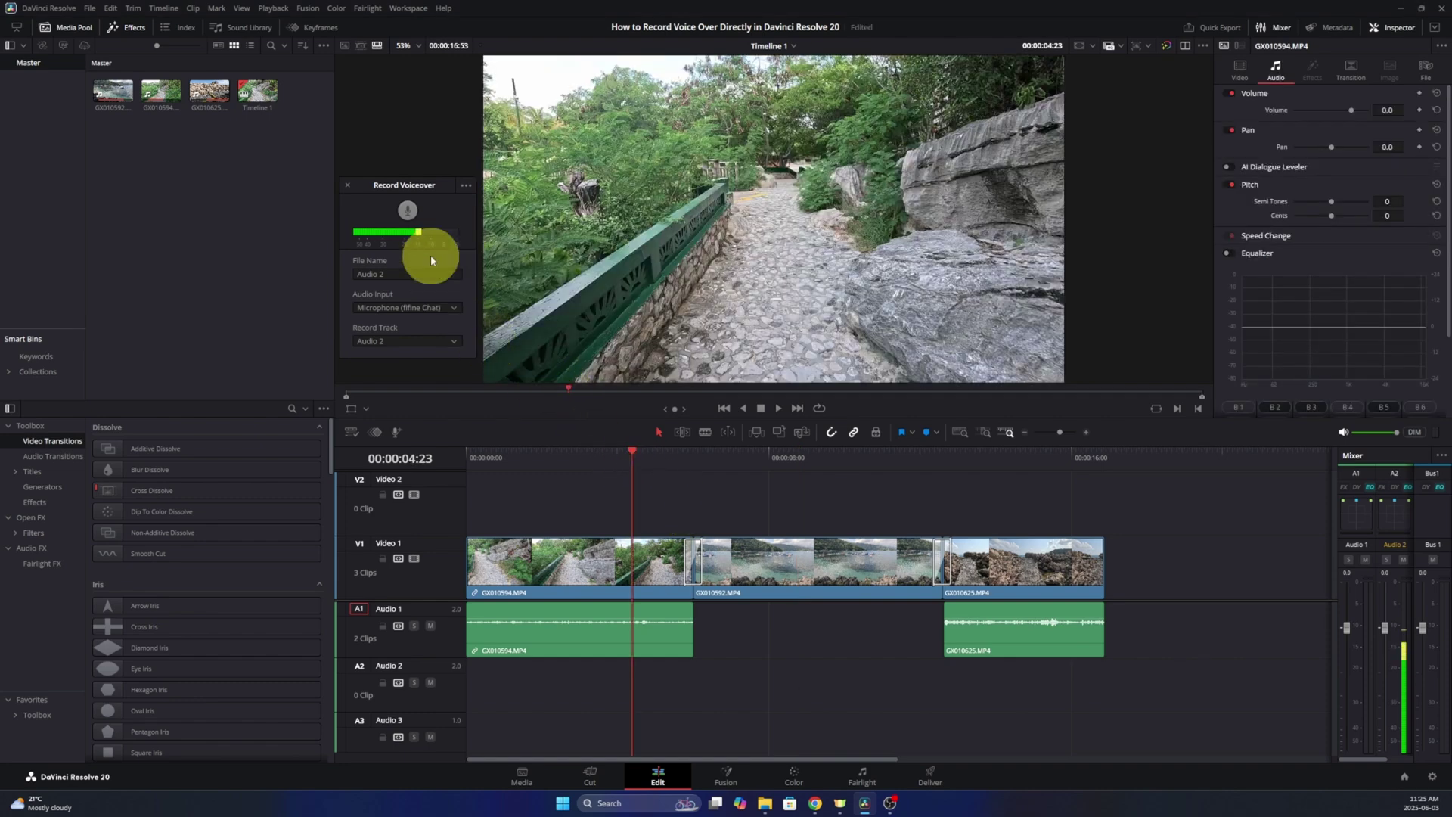
Step: Record the voiceover clip Audio 2_012 onto Audio 2 starting at 00:00:04:23
{"action": "left_click", "coordinate": [407, 211]}
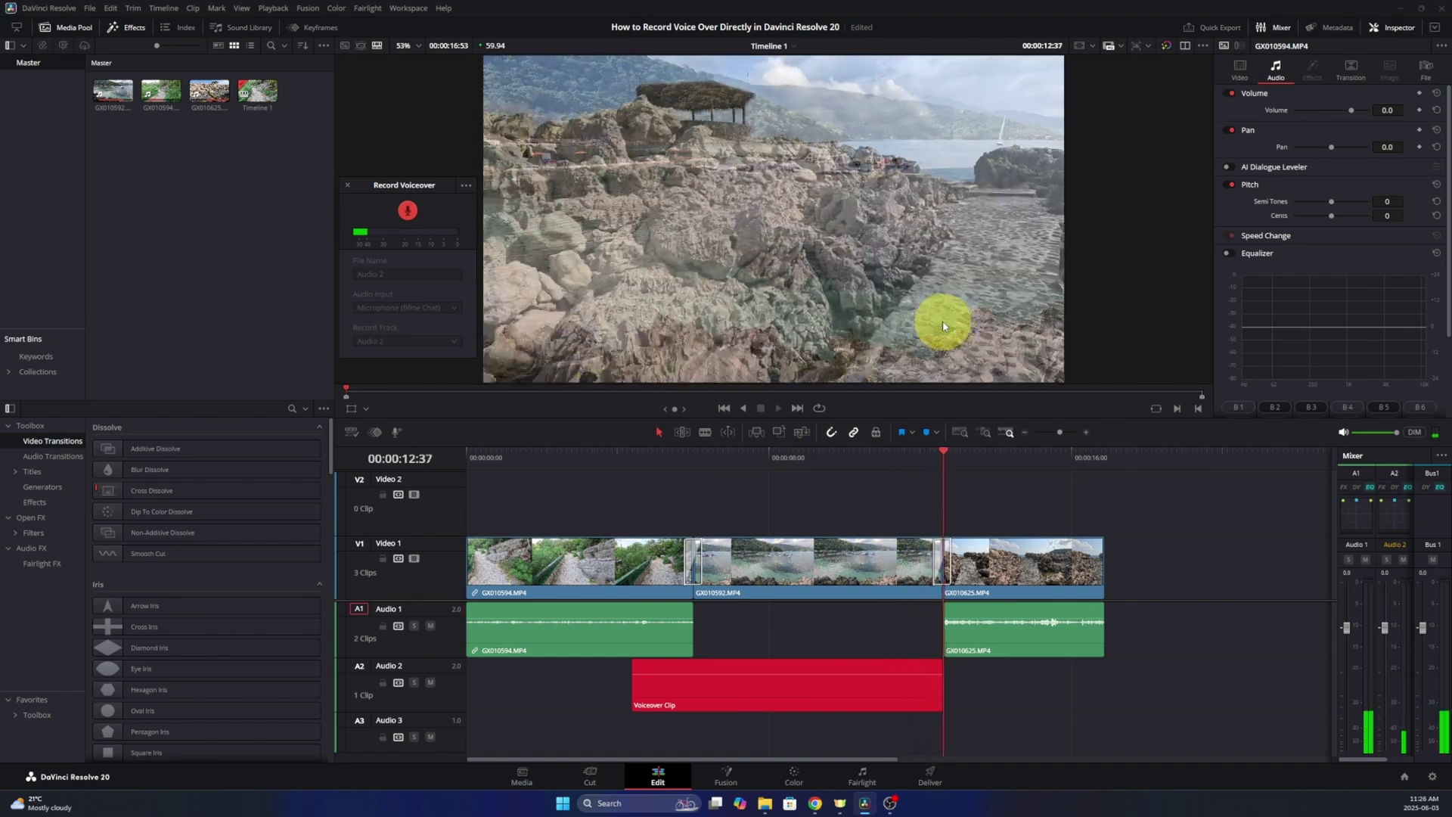
{"action": "key", "text": "space"}
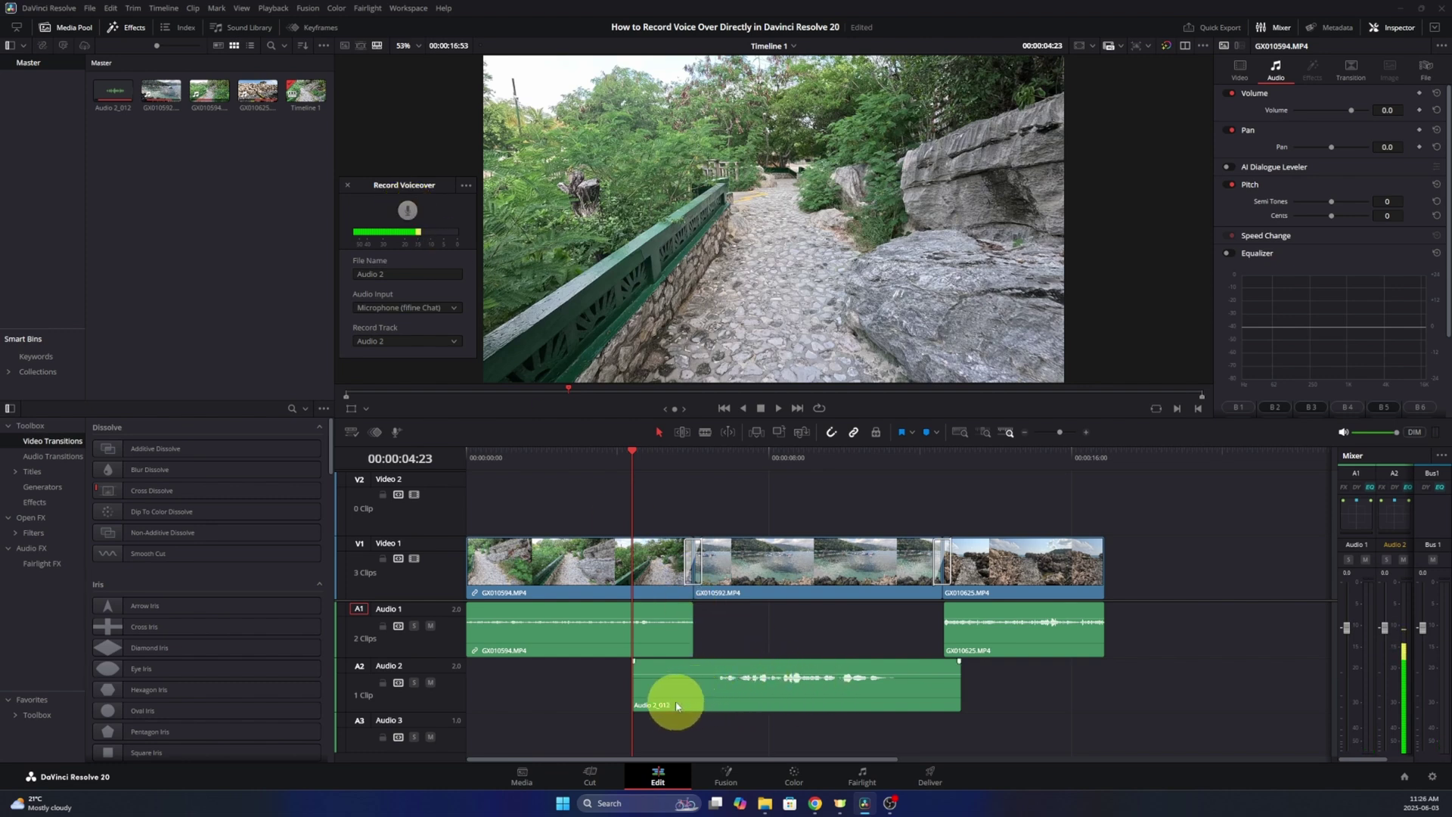
{"action": "left_click", "coordinate": [589, 465]}
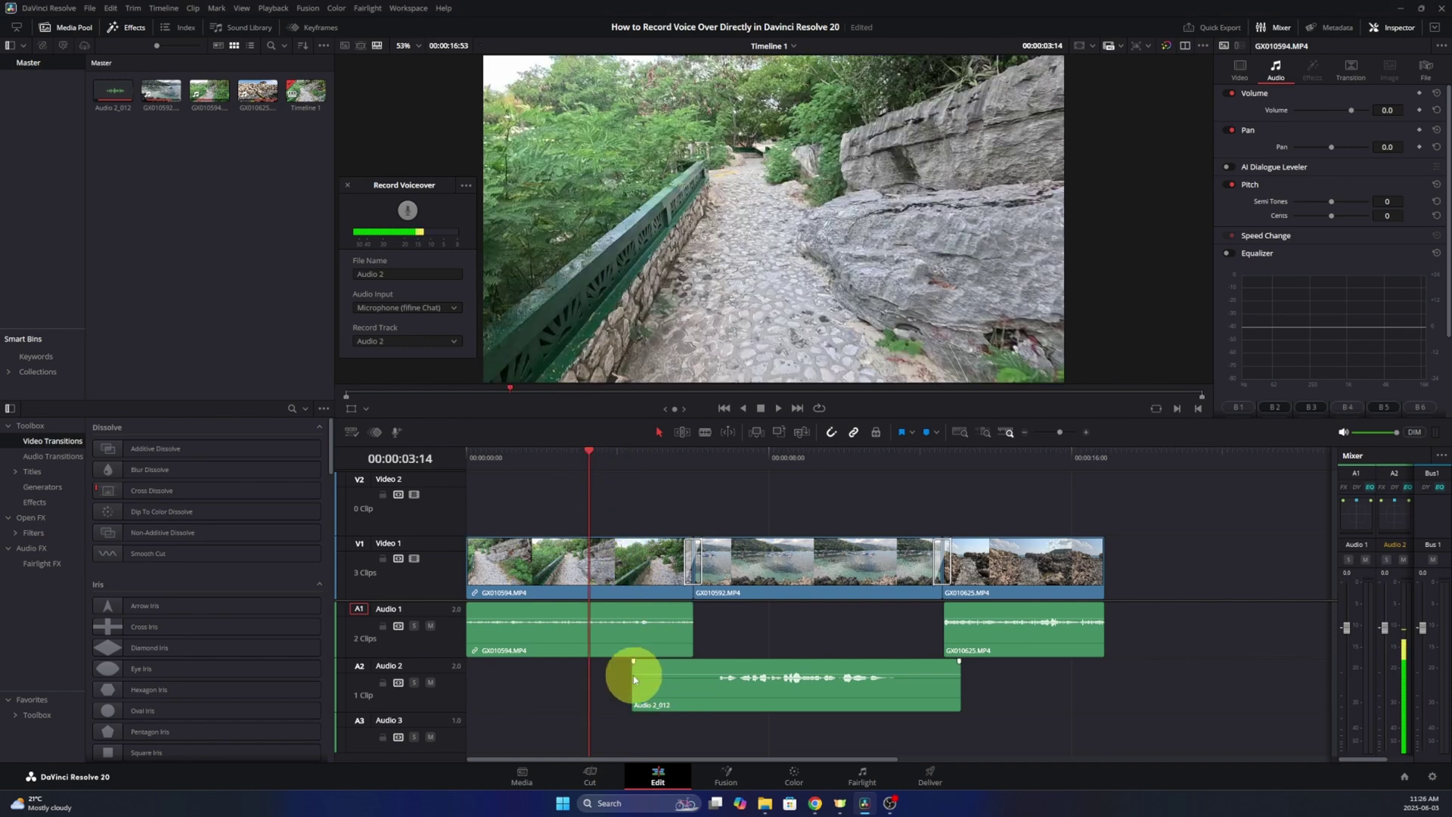
Step: Trim both ends of Audio 2_012 and move it into the Audio 1 gap
{"action": "left_click_drag", "start_coordinate": [631, 681], "coordinate": [692, 681]}
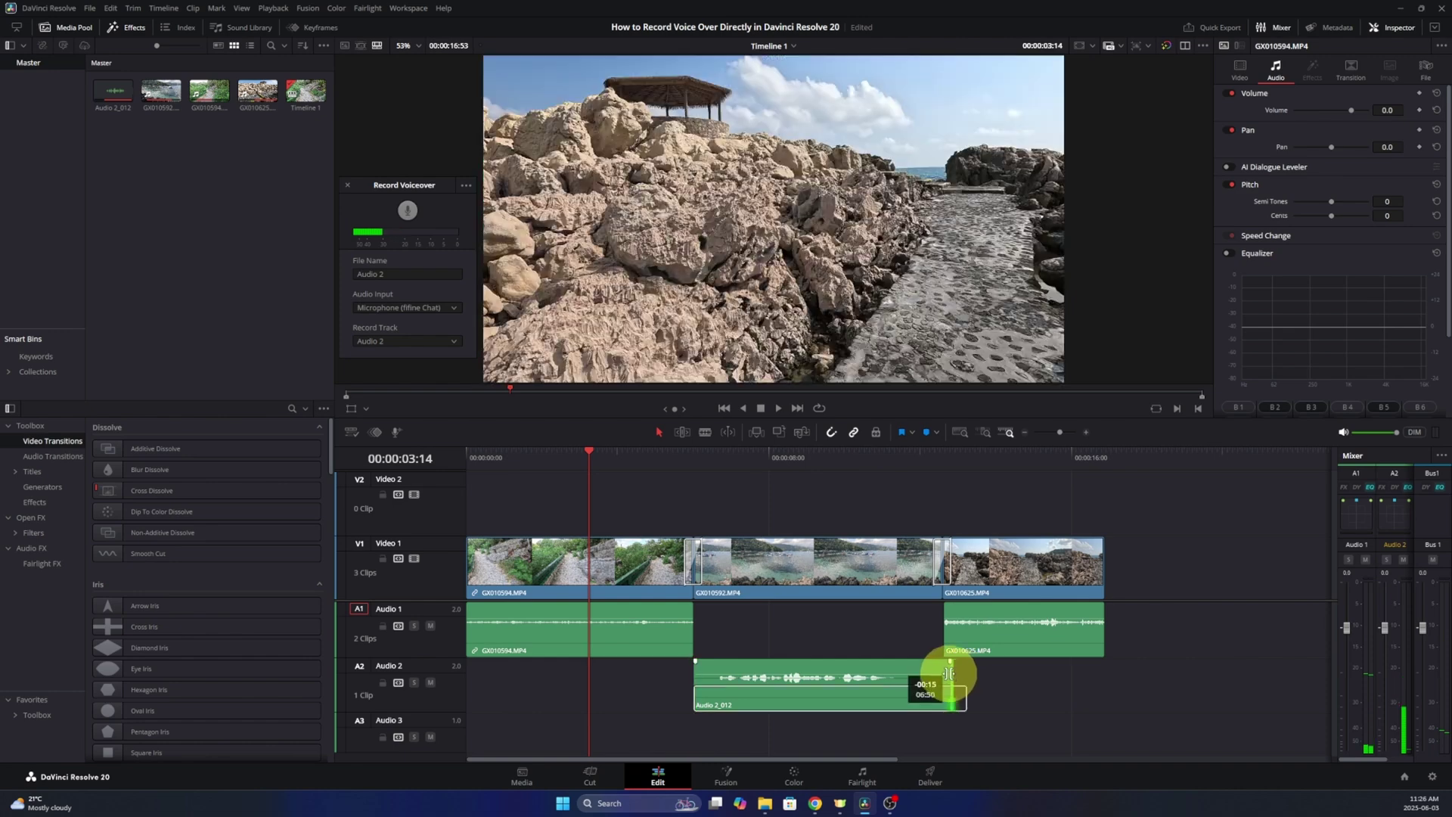
{"action": "left_click_drag", "start_coordinate": [960, 681], "coordinate": [945, 680]}
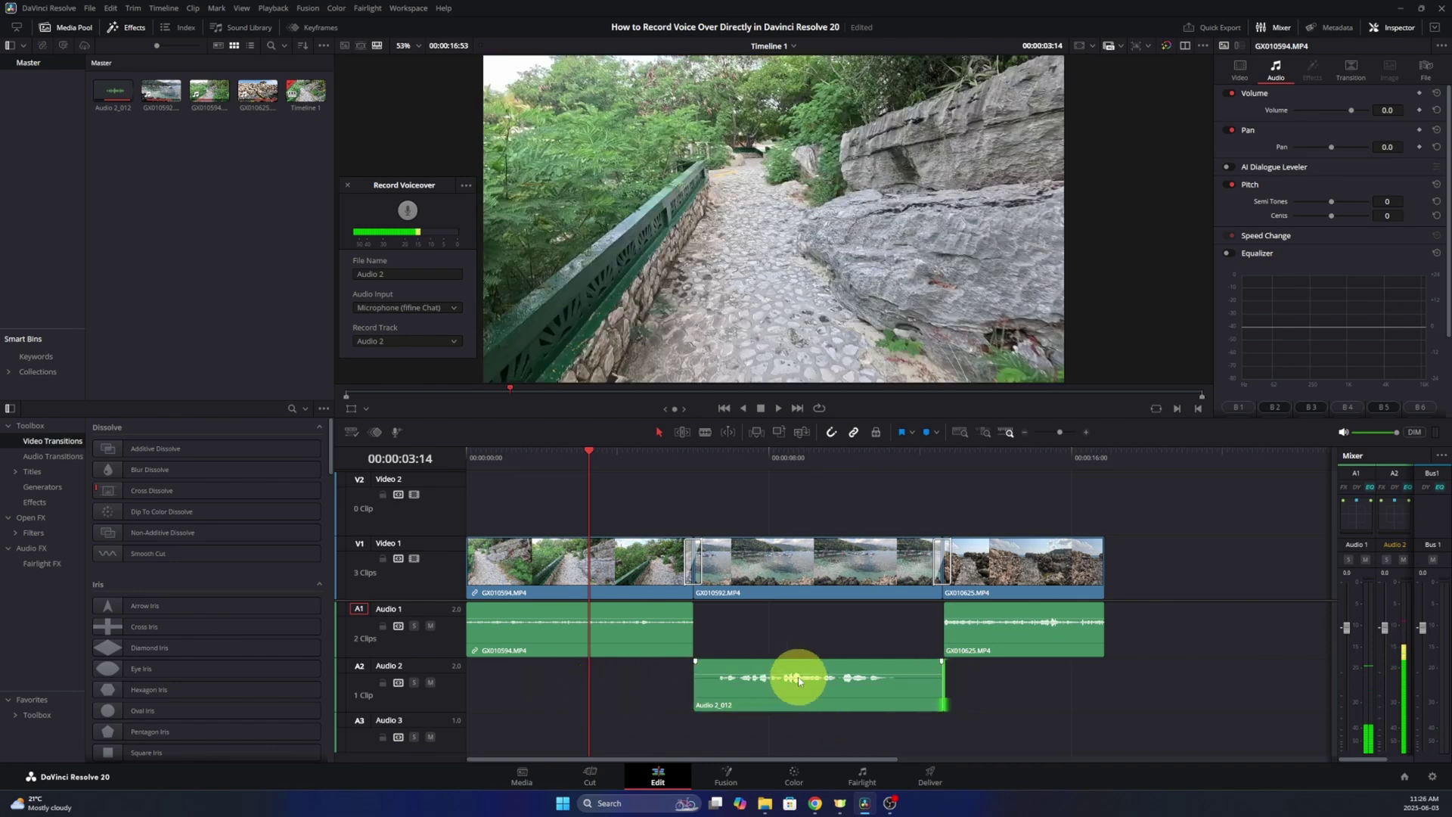
{"action": "left_click_drag", "start_coordinate": [799, 680], "coordinate": [815, 625]}
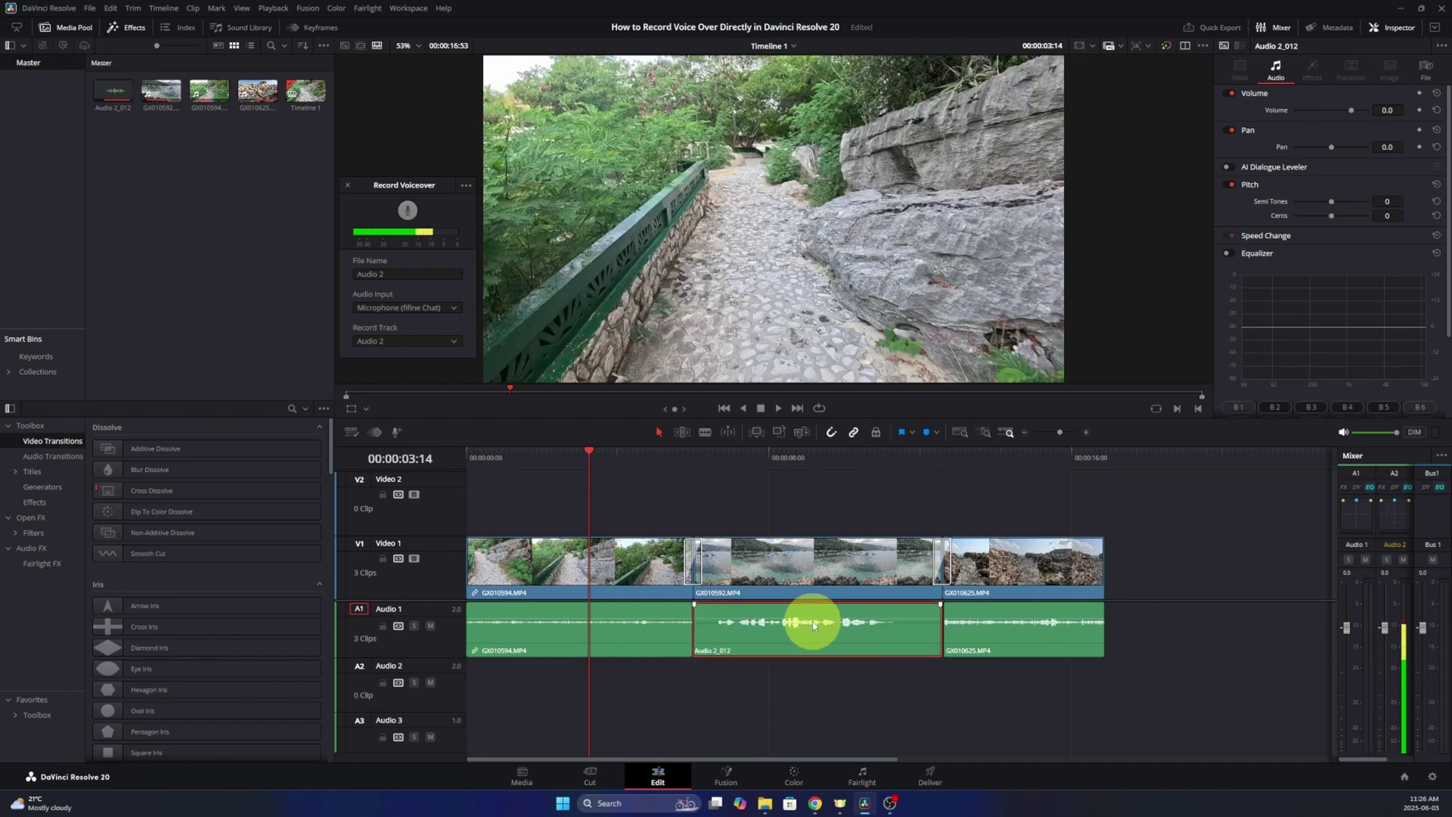
Step: Normalize Audio 2_012's levels and play back the timeline from the first clip
{"action": "right_click", "coordinate": [815, 623]}
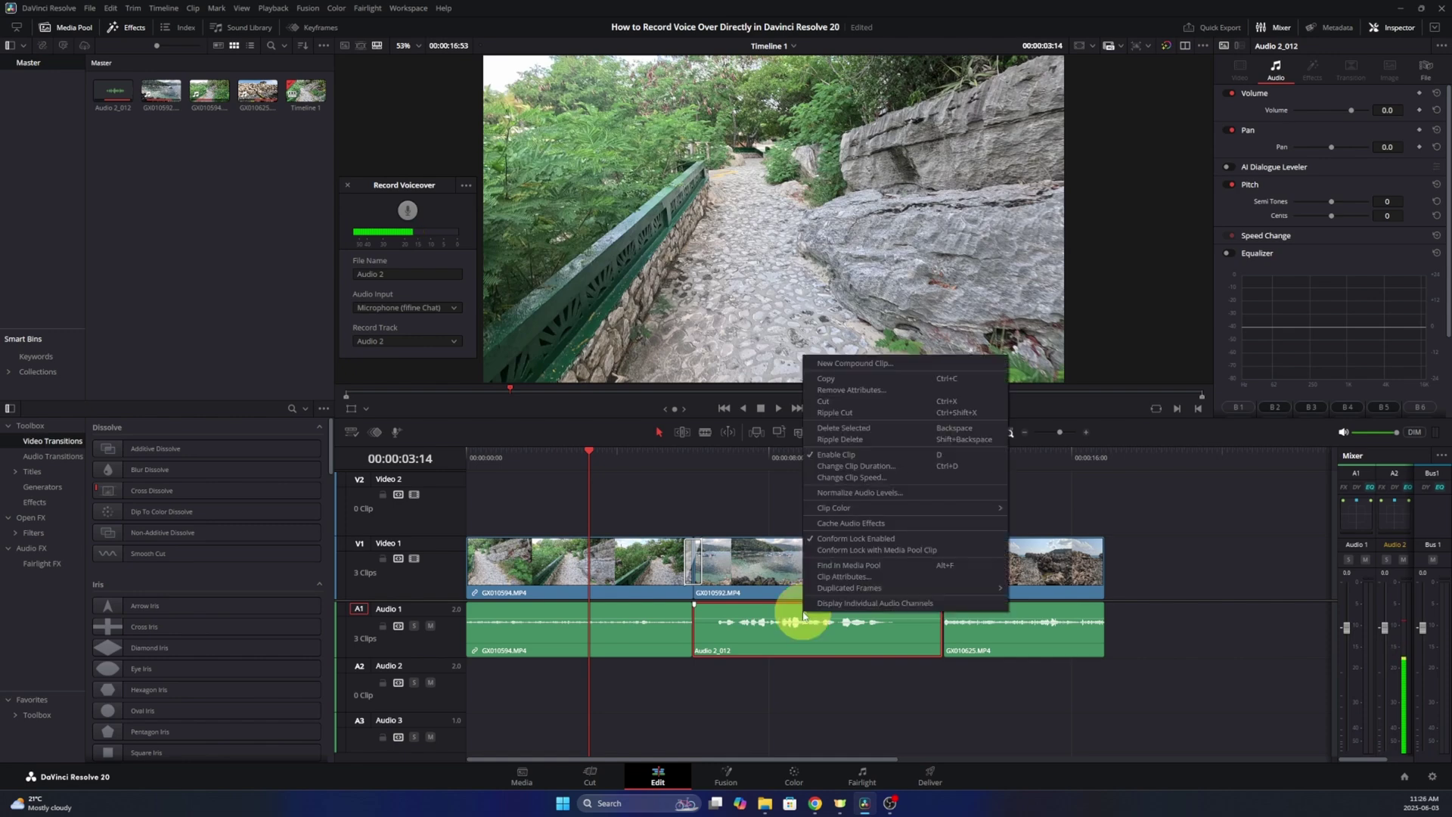
{"action": "left_click", "coordinate": [868, 494]}
{"action": "left_click", "coordinate": [902, 577]}
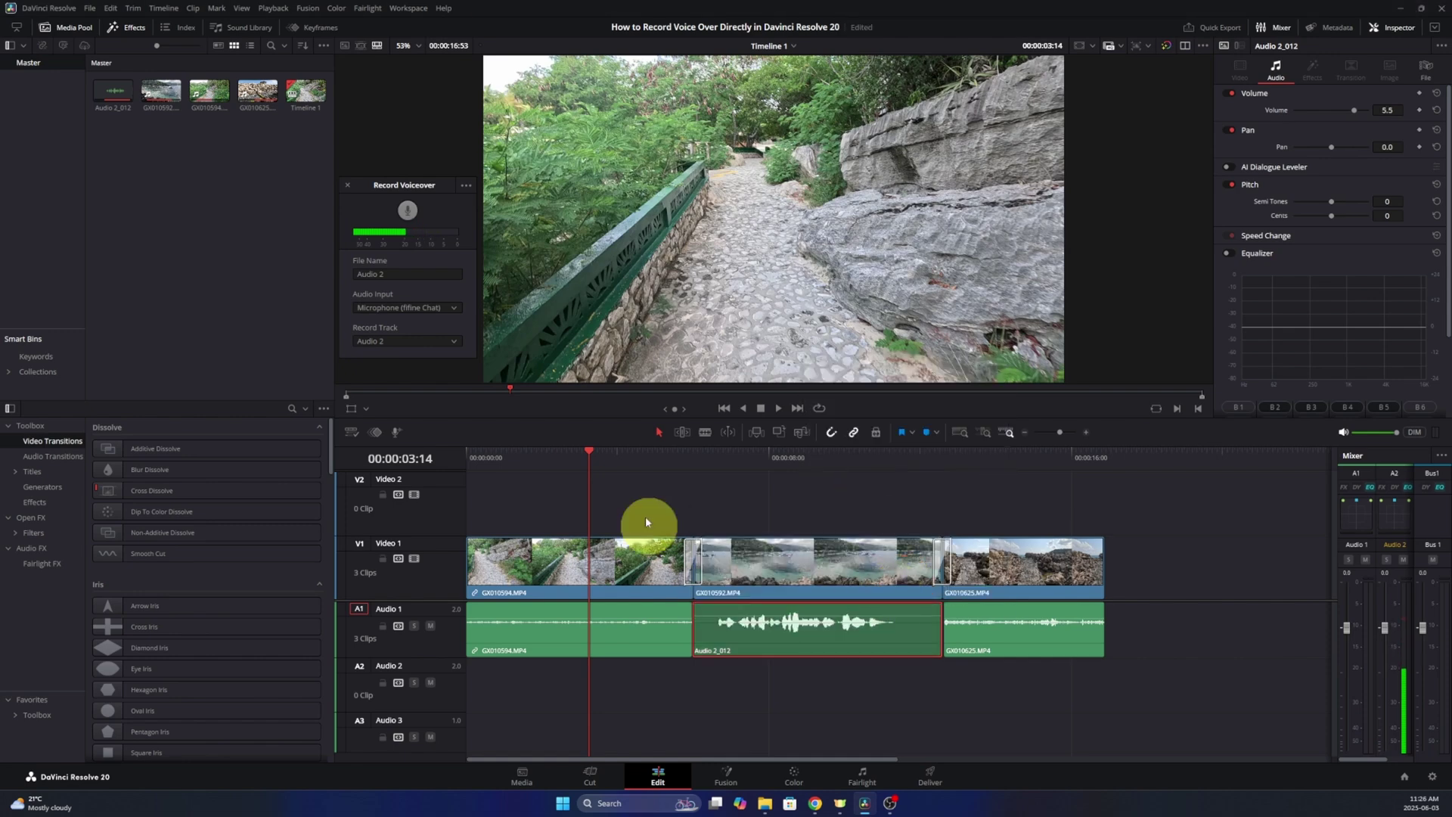
{"action": "left_click", "coordinate": [620, 457]}
{"action": "key", "text": "space"}
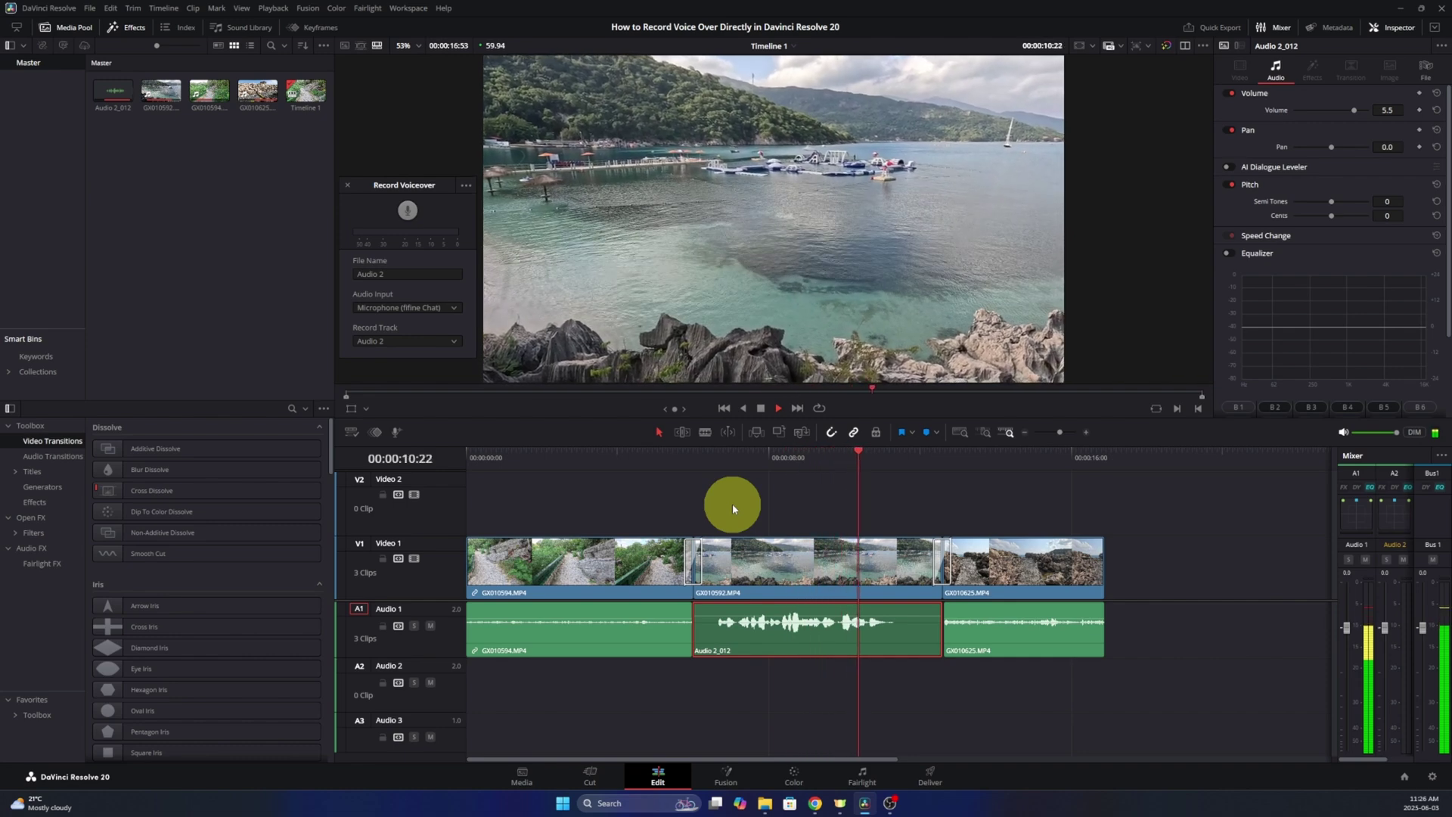
{"action": "key", "text": "space"}
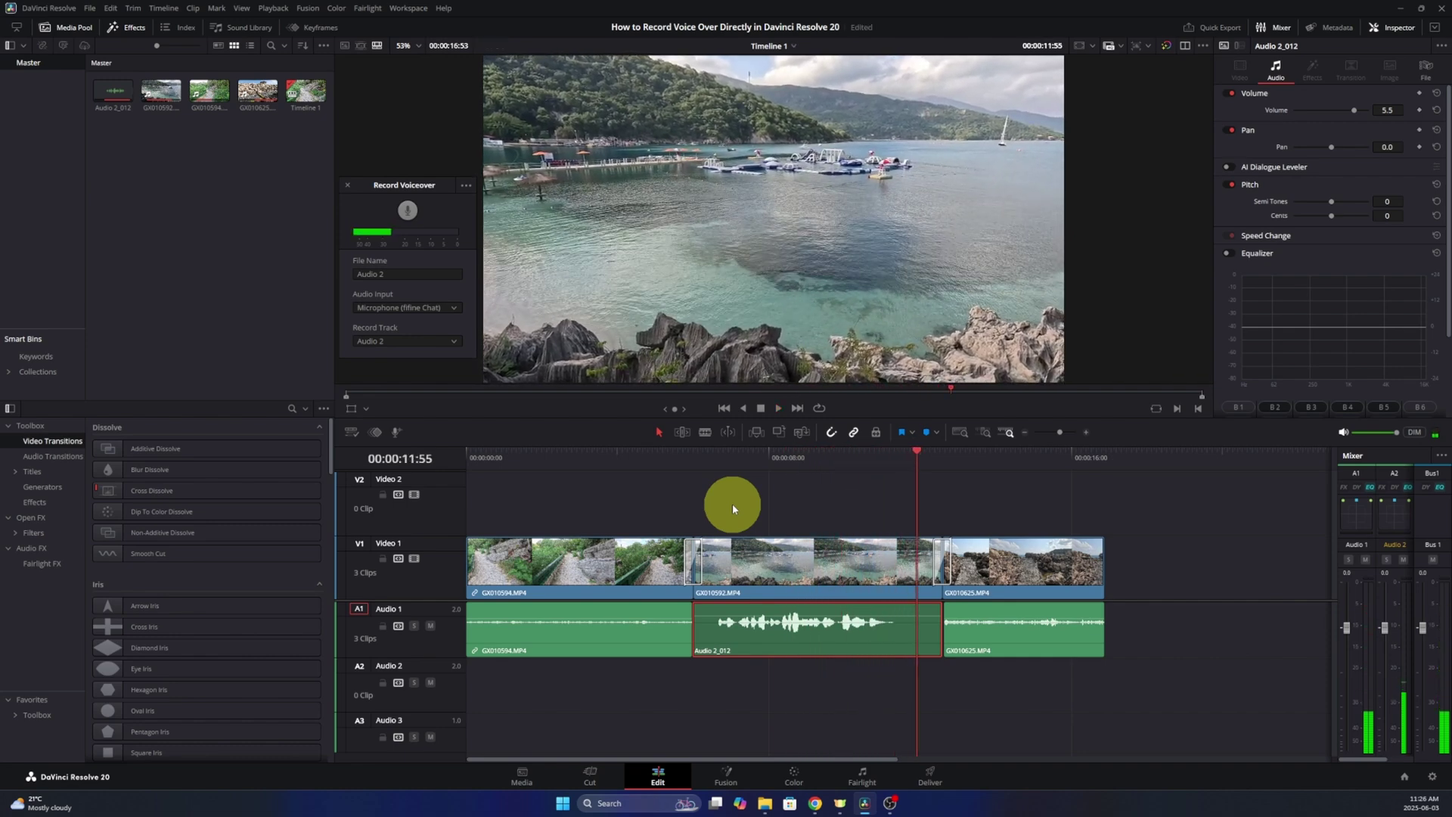